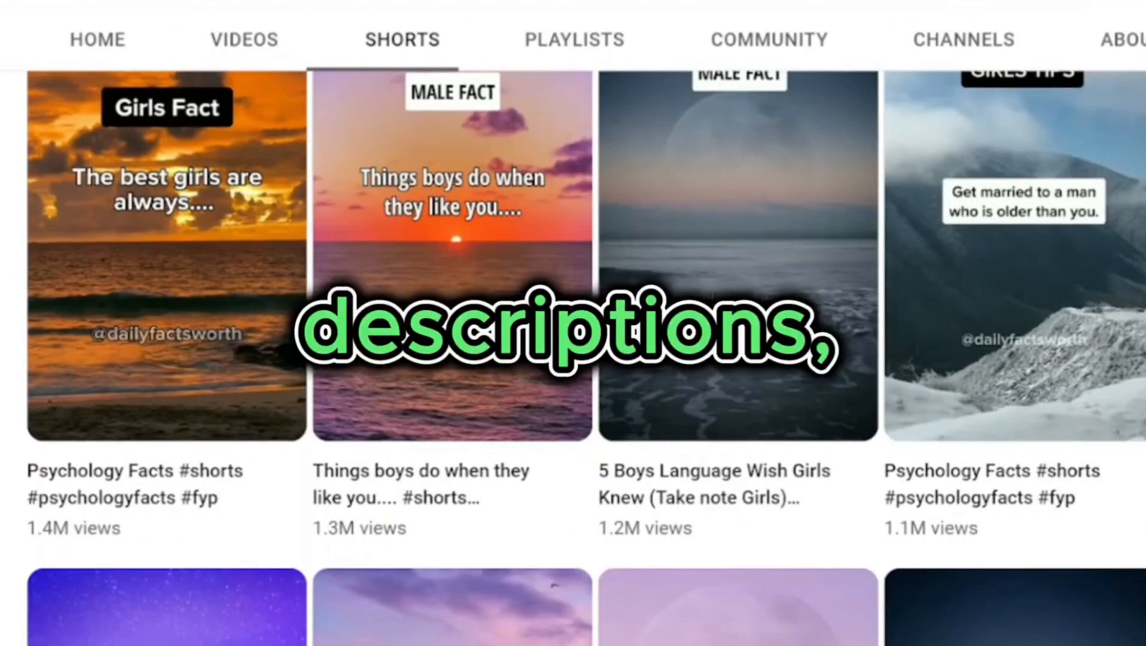
Step: Browse the DailyFactsWorth channel's Shorts for examples of short fact videos
{"action": "scroll", "coordinate": [587, 359], "scroll_direction": "down", "scroll_amount": 3}
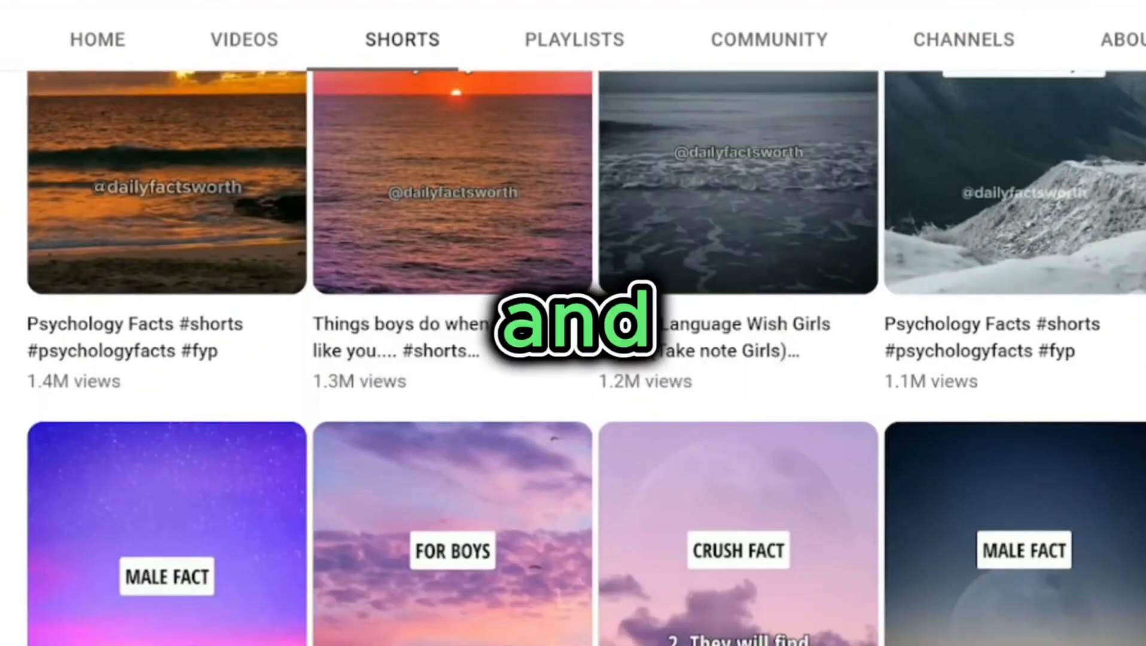
{"action": "scroll", "coordinate": [586, 359], "scroll_direction": "up", "scroll_amount": 3}
{"action": "scroll", "coordinate": [586, 358], "scroll_direction": "up", "scroll_amount": 12}
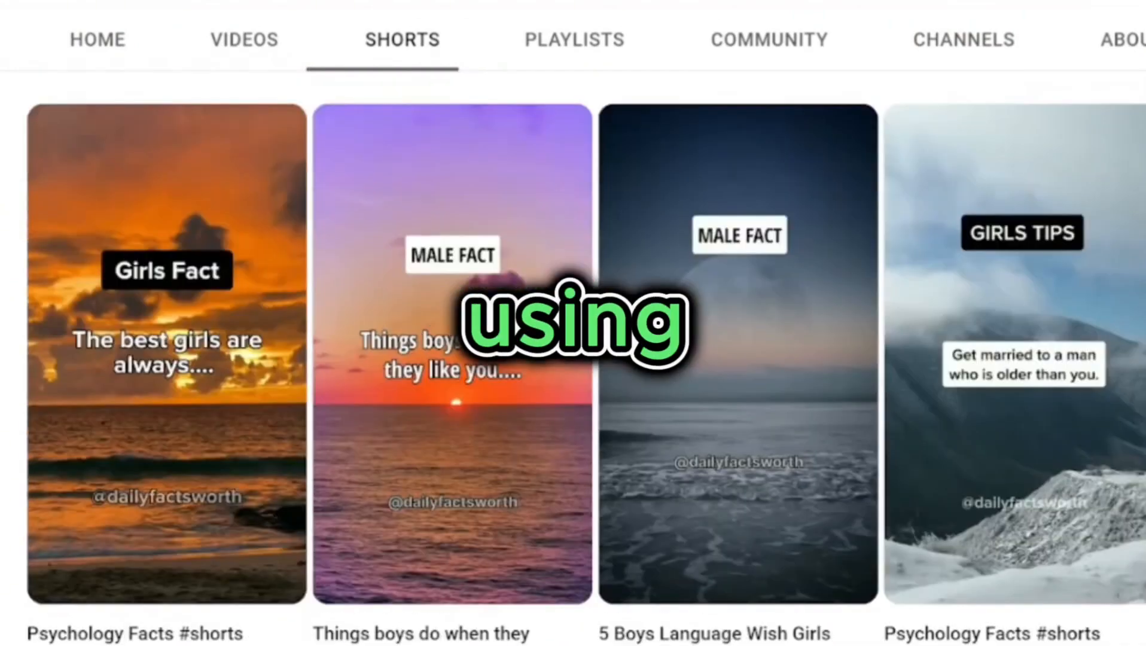
{"action": "scroll", "coordinate": [587, 359], "scroll_direction": "up", "scroll_amount": 20}
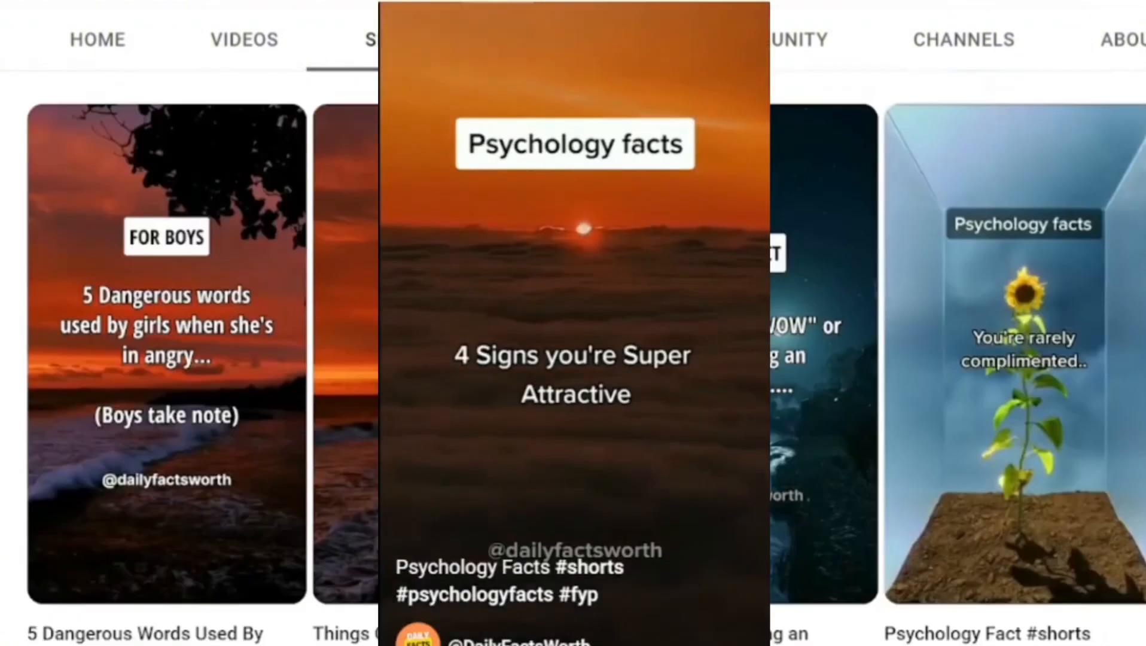
{"action": "scroll", "coordinate": [573, 322], "scroll_direction": "up", "scroll_amount": 7}
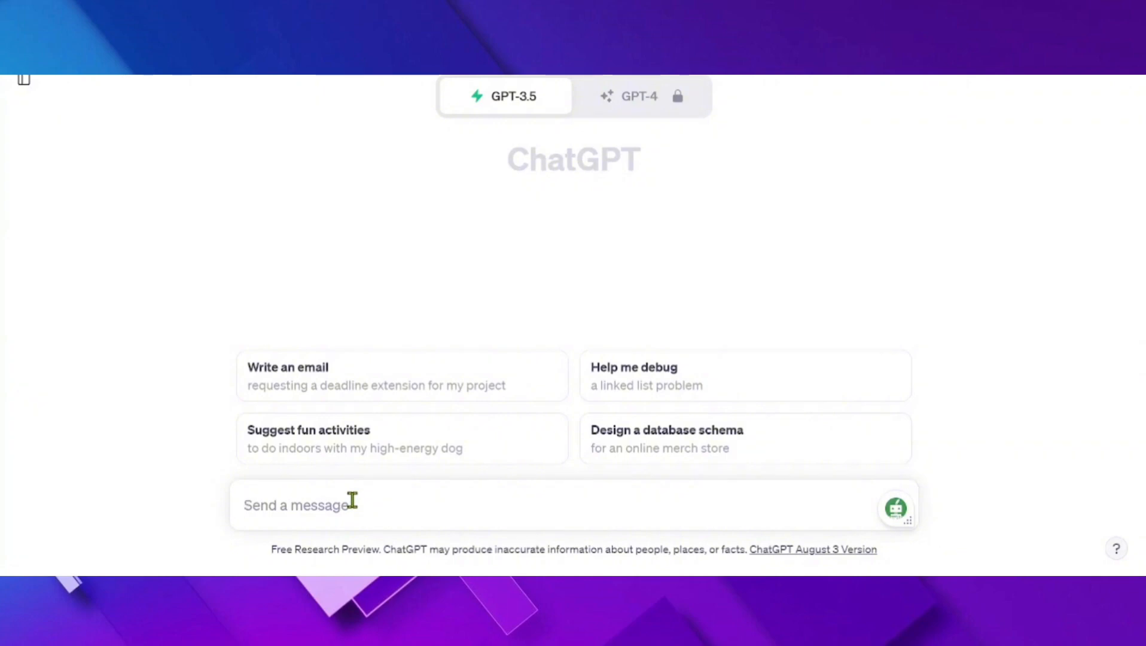
Step: Submit the ChatGPT prompt requesting 30 sets of facts in a table with topic, part 1 and part 2 columns, including the examples
{"action": "key", "text": "ctrl+v"}
{"action": "scroll", "coordinate": [919, 439], "scroll_direction": "up", "scroll_amount": 3}
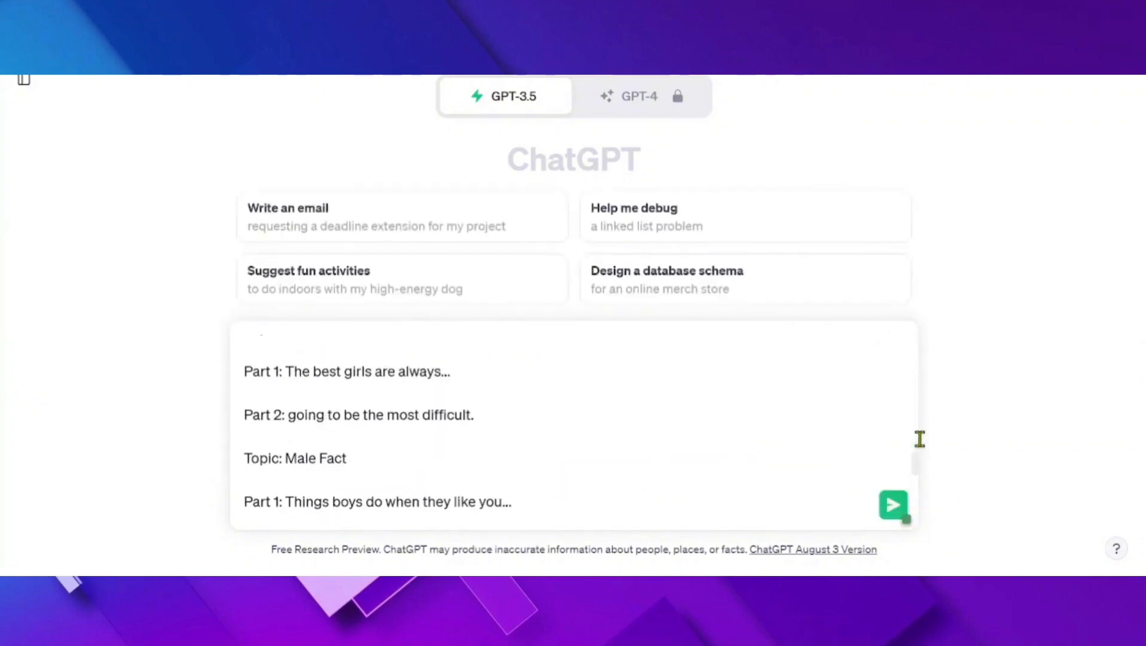
{"action": "scroll", "coordinate": [920, 439], "scroll_direction": "up", "scroll_amount": 5}
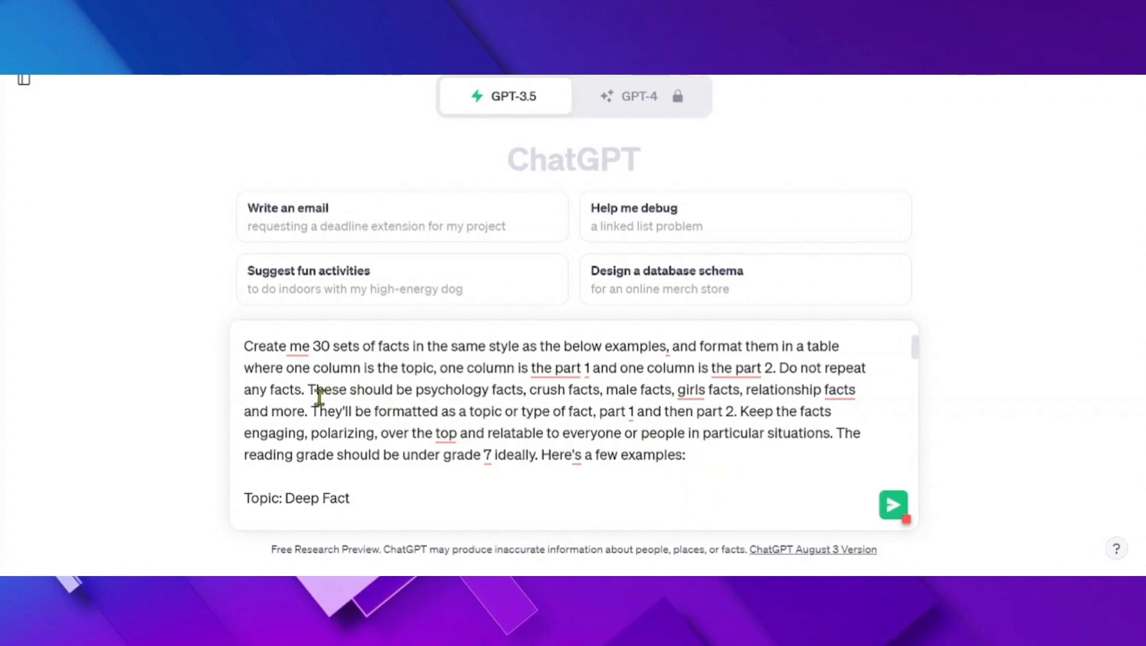
{"action": "double_click", "coordinate": [504, 392]}
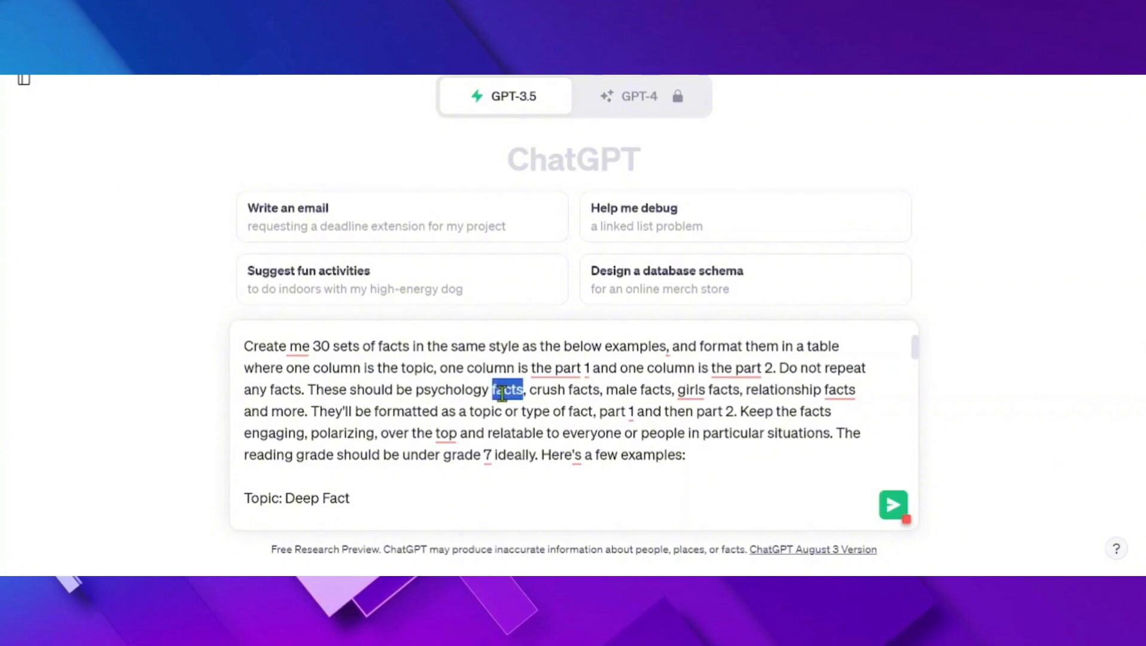
{"action": "double_click", "coordinate": [575, 391]}
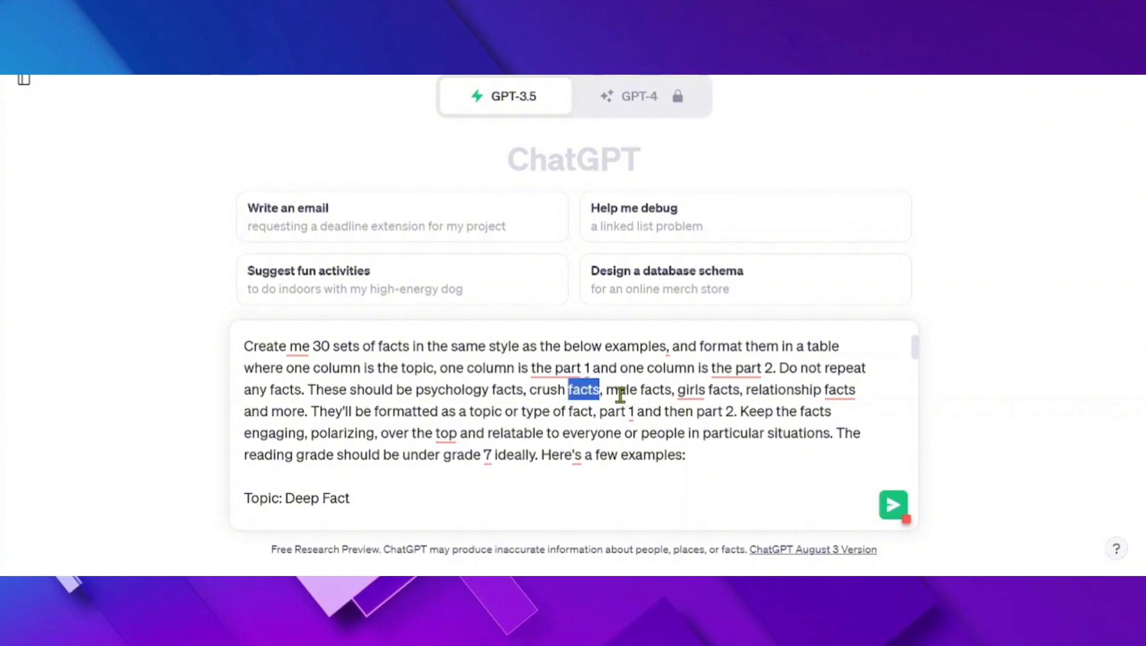
{"action": "double_click", "coordinate": [750, 395]}
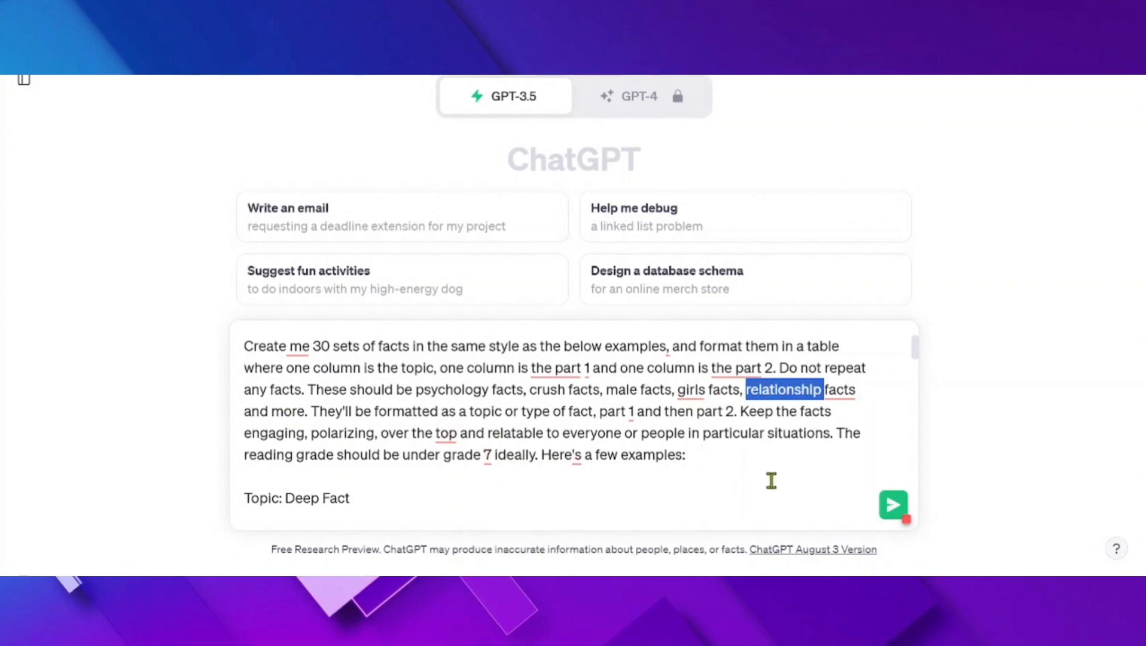
{"action": "left_click", "coordinate": [704, 462]}
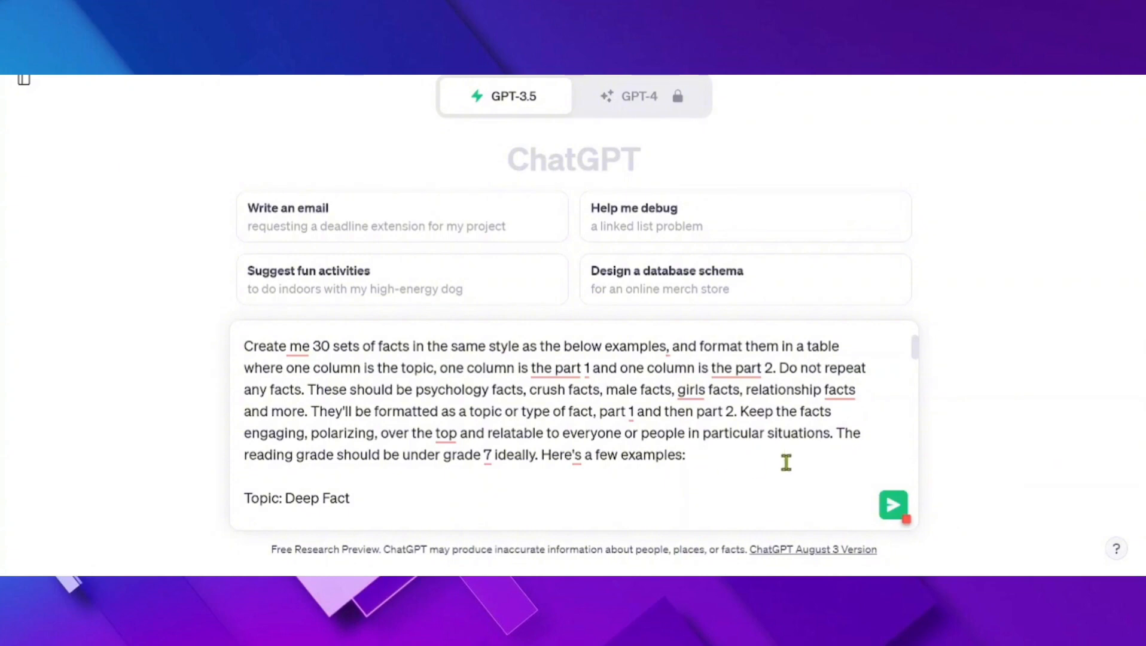
{"action": "left_click", "coordinate": [888, 506]}
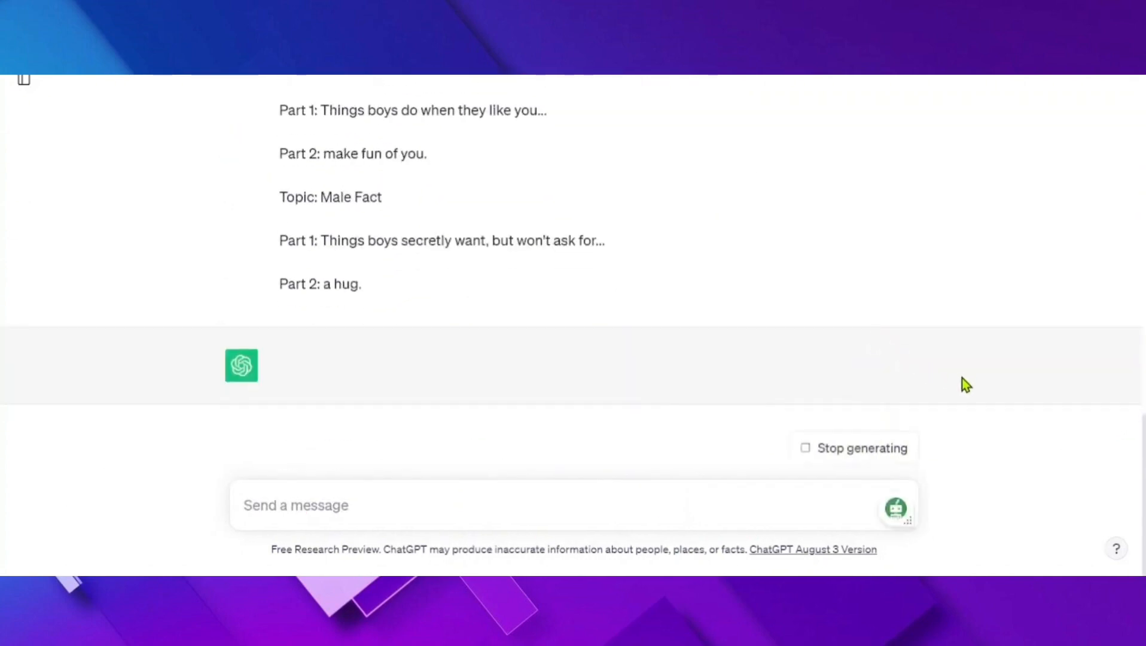
Step: Review the generated facts table down to its last row and back to its header
{"action": "left_click", "coordinate": [1113, 460]}
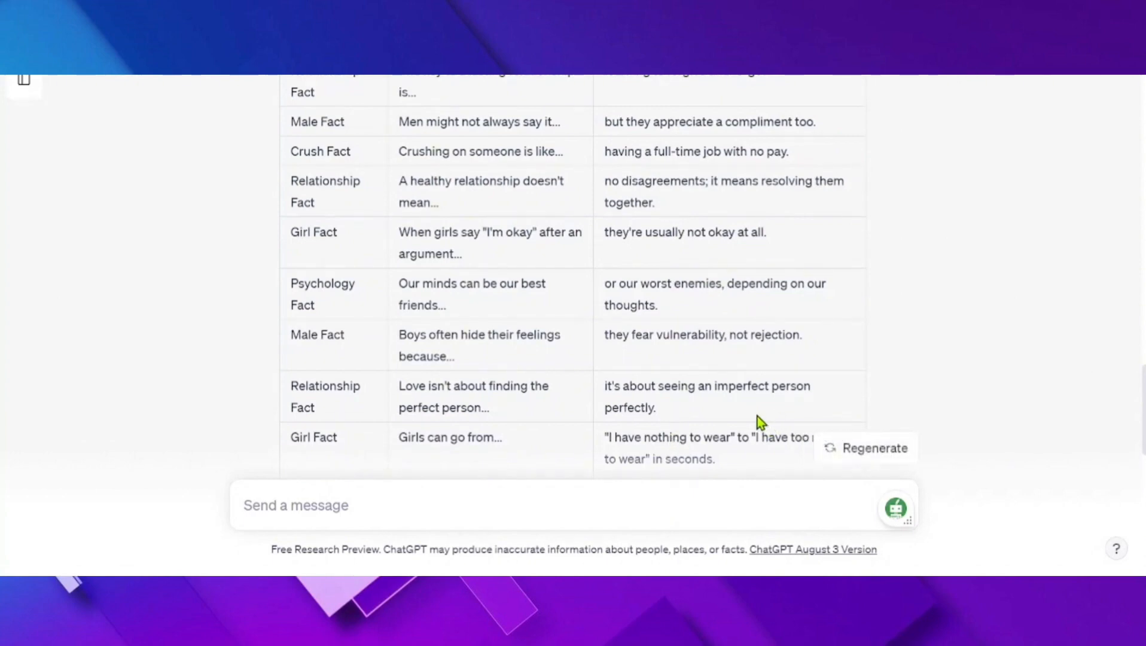
{"action": "scroll", "coordinate": [721, 377], "scroll_direction": "up", "scroll_amount": 10}
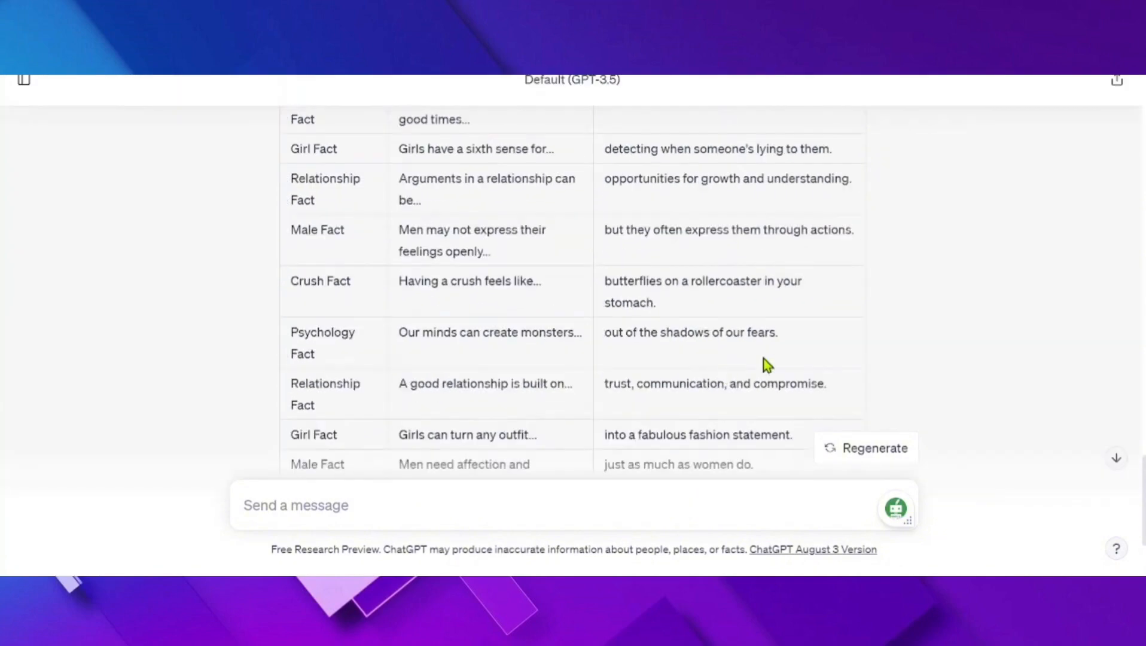
{"action": "left_click", "coordinate": [1116, 458]}
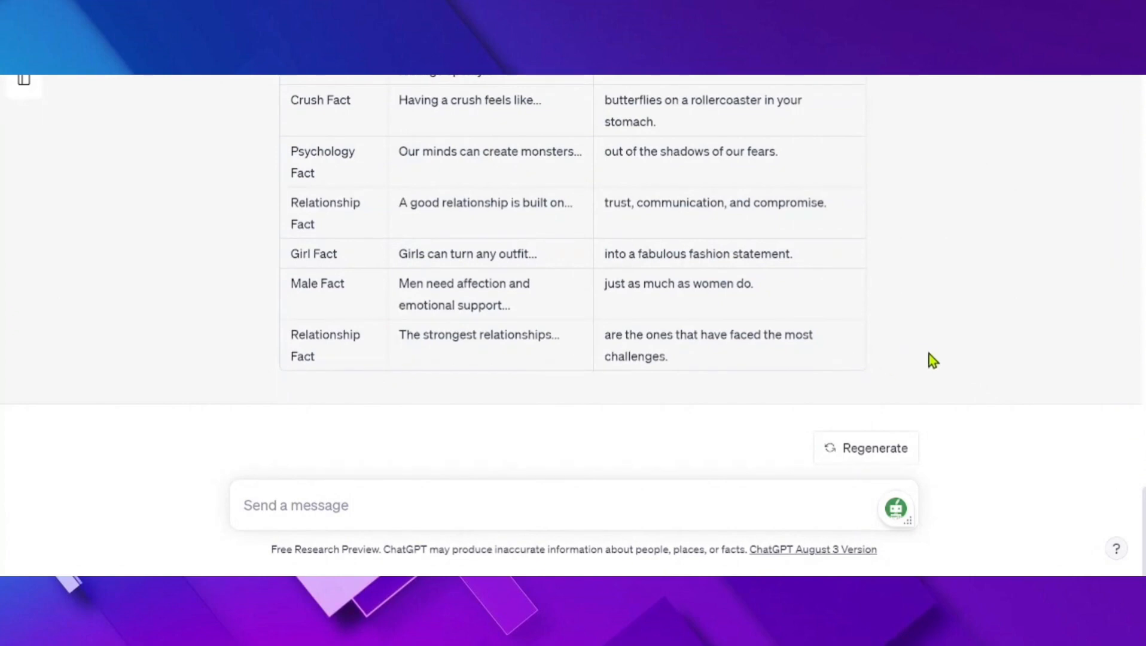
{"action": "scroll", "coordinate": [931, 359], "scroll_direction": "up", "scroll_amount": 15}
{"action": "scroll", "coordinate": [932, 361], "scroll_direction": "up", "scroll_amount": 10}
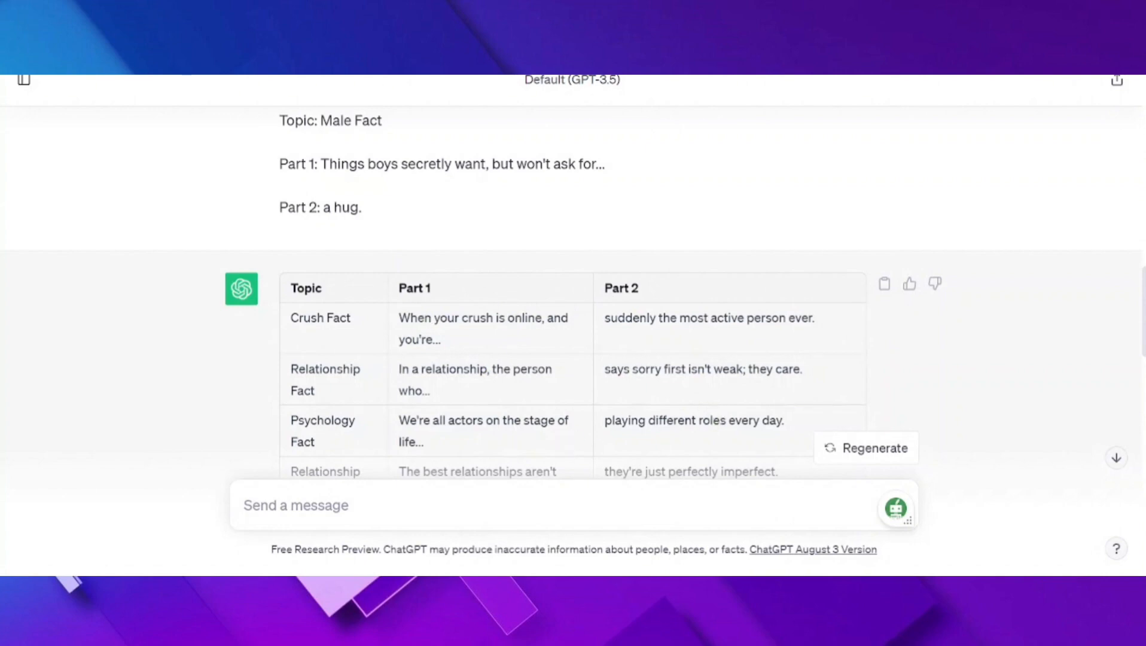
Step: Write the follow-up prompt "Come up with 30 more using the same specifications, don't repeat previous ones." without sending it
{"action": "left_click", "coordinate": [402, 491]}
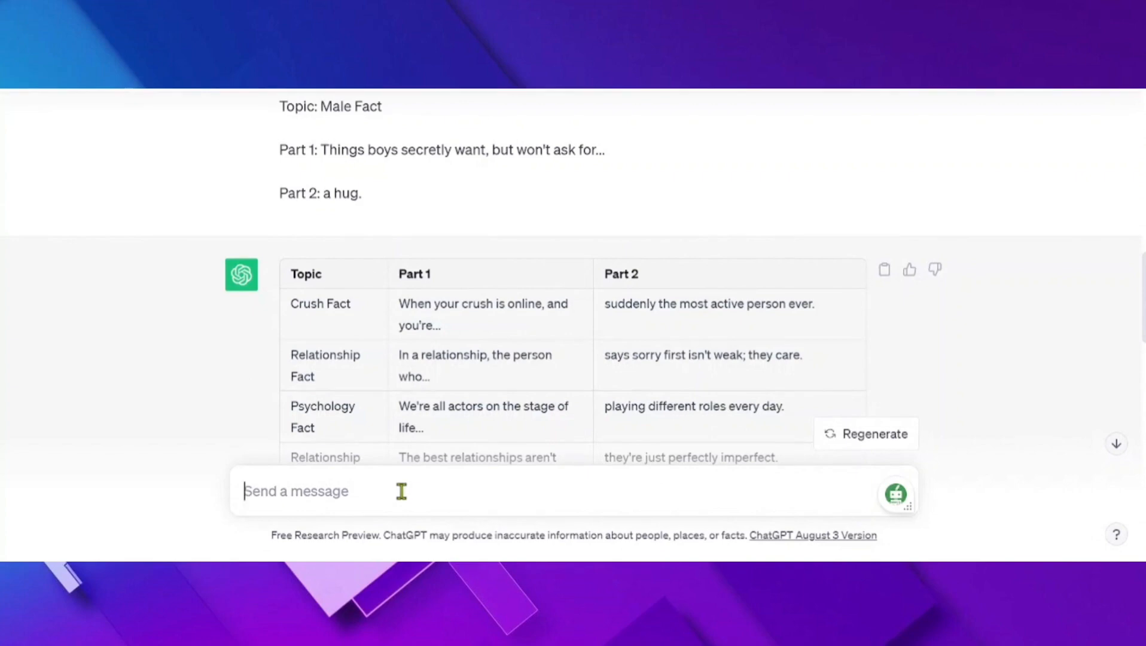
{"action": "type", "text": "Come up with 30 more using the same specifications, don't repeat previous ones."}
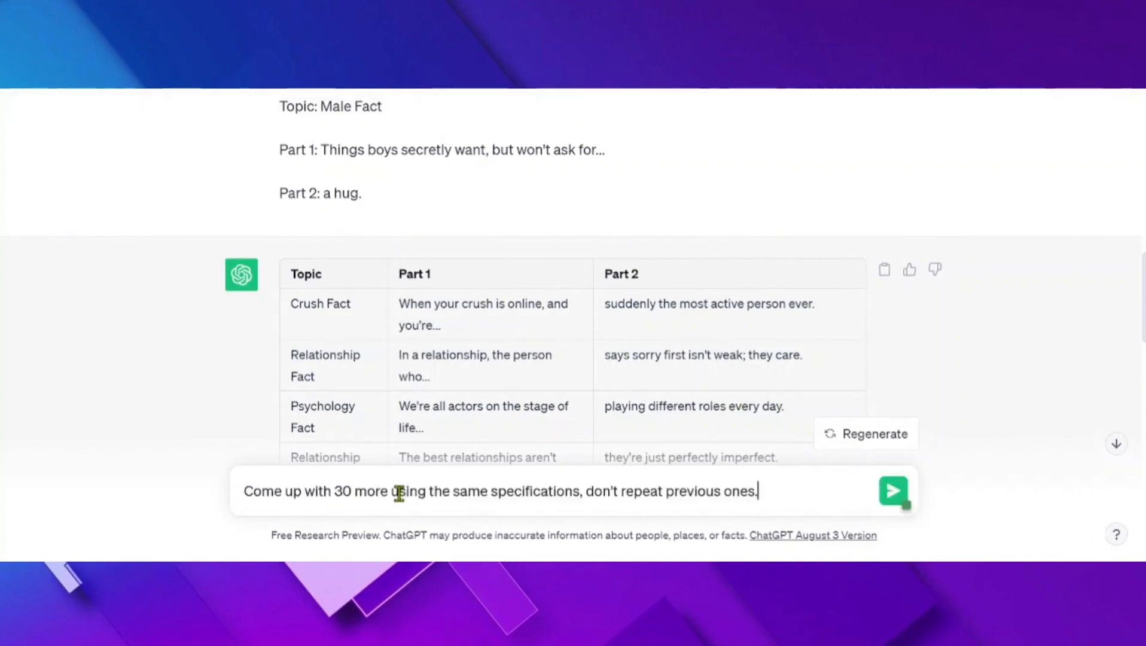
{"action": "left_click_drag", "start_coordinate": [254, 491], "coordinate": [354, 491]}
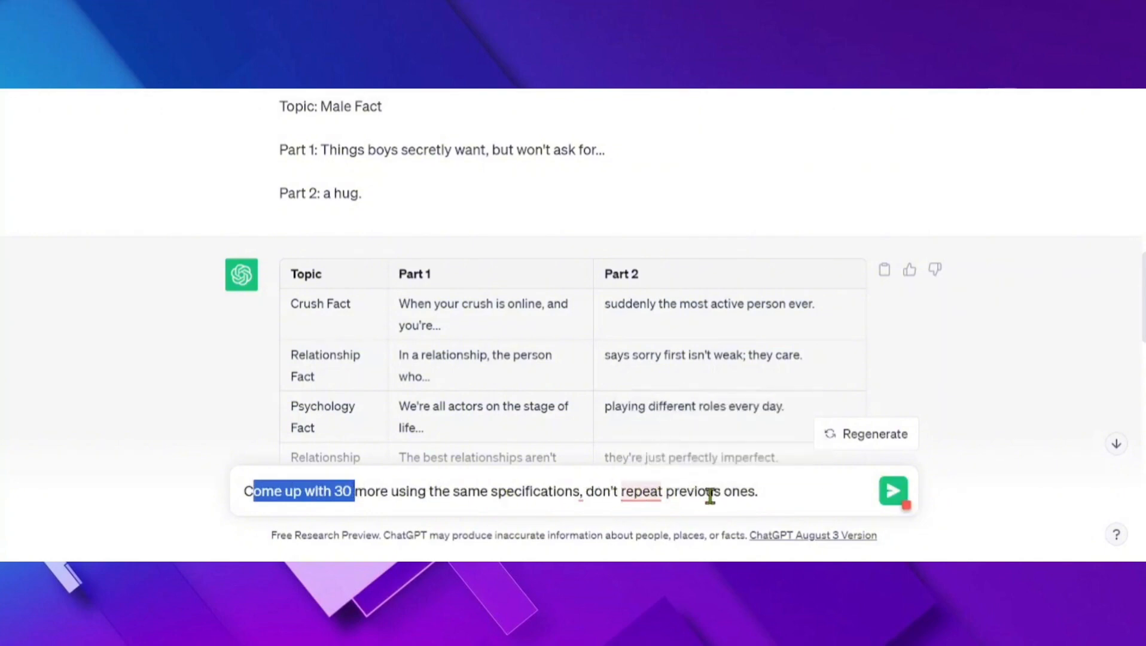
{"action": "left_click", "coordinate": [771, 496]}
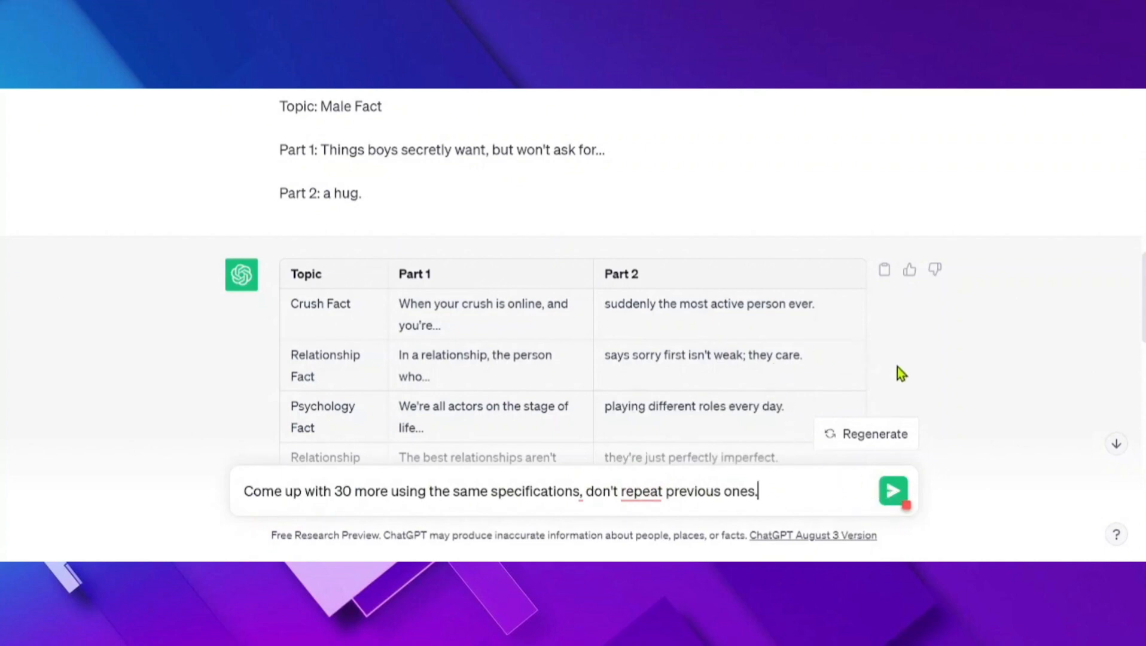
Step: Go through the generated facts table to its end and select the text upward from the last row
{"action": "scroll", "coordinate": [897, 367], "scroll_direction": "down", "scroll_amount": 5}
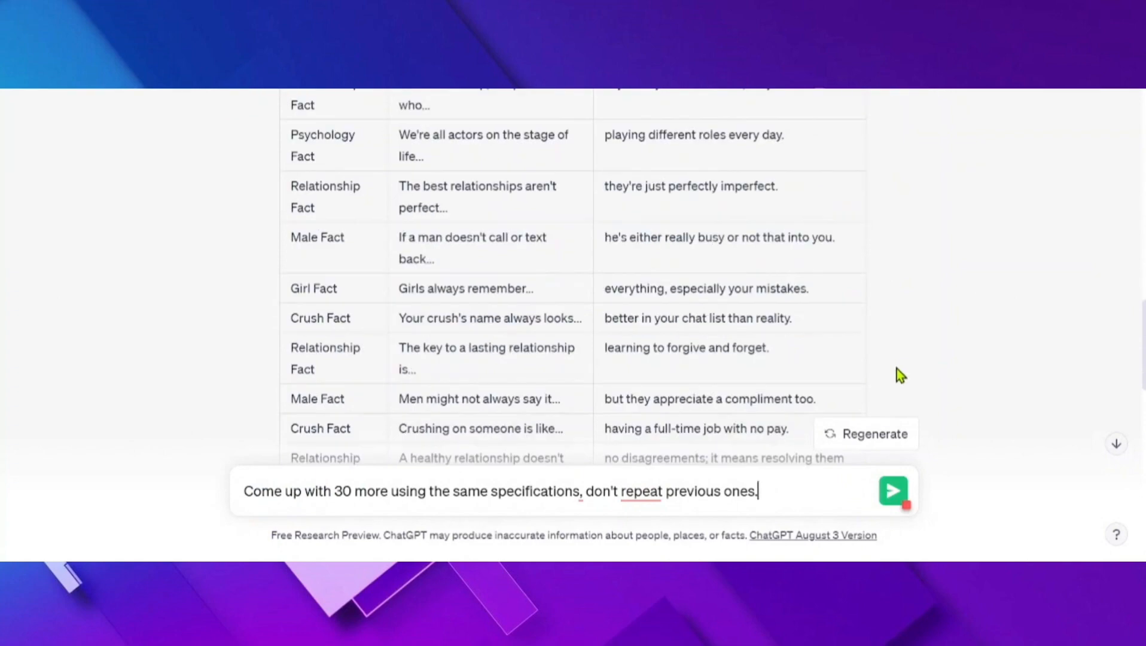
{"action": "scroll", "coordinate": [896, 369], "scroll_direction": "down", "scroll_amount": 5}
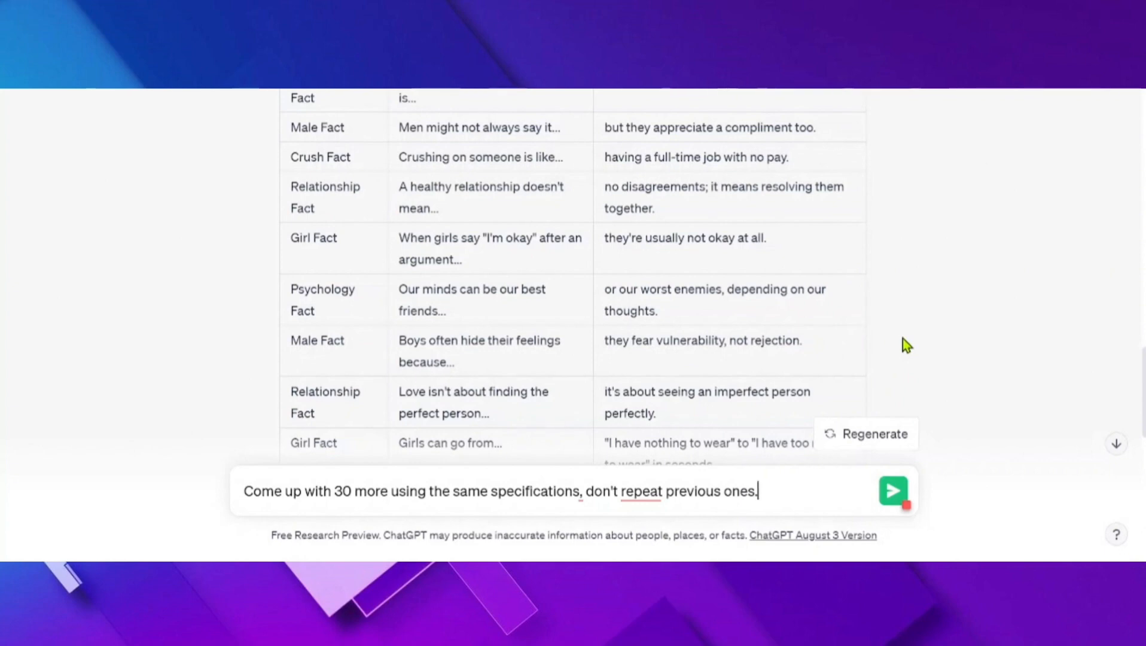
{"action": "scroll", "coordinate": [903, 339], "scroll_direction": "down", "scroll_amount": 15}
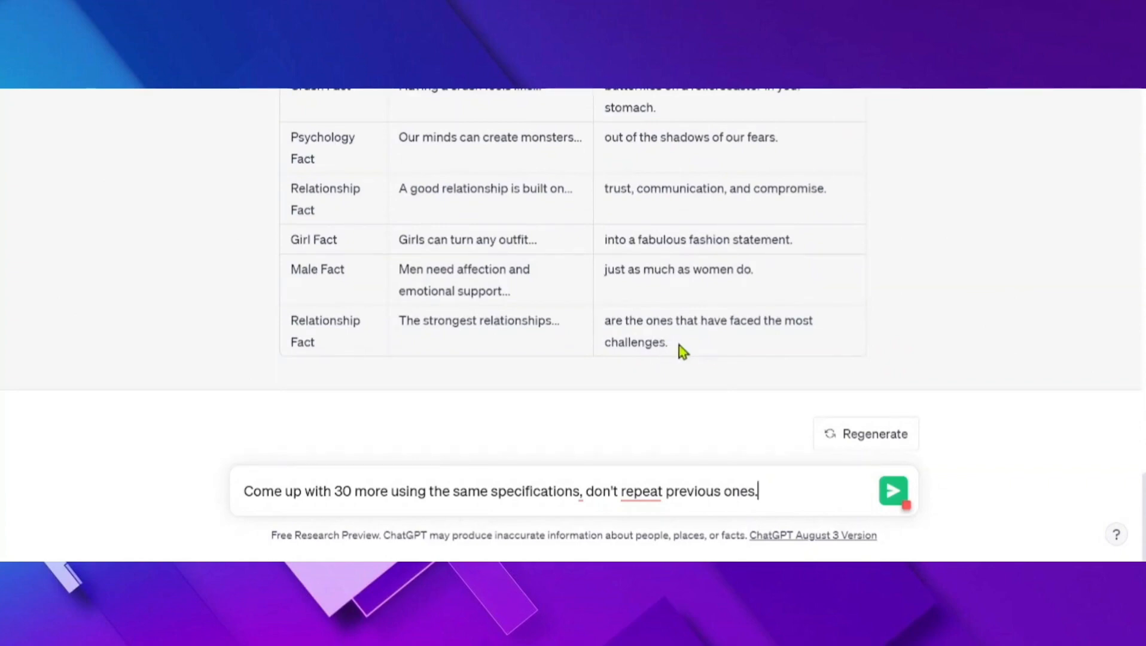
{"action": "left_click_drag", "start_coordinate": [668, 340], "coordinate": [291, 259]}
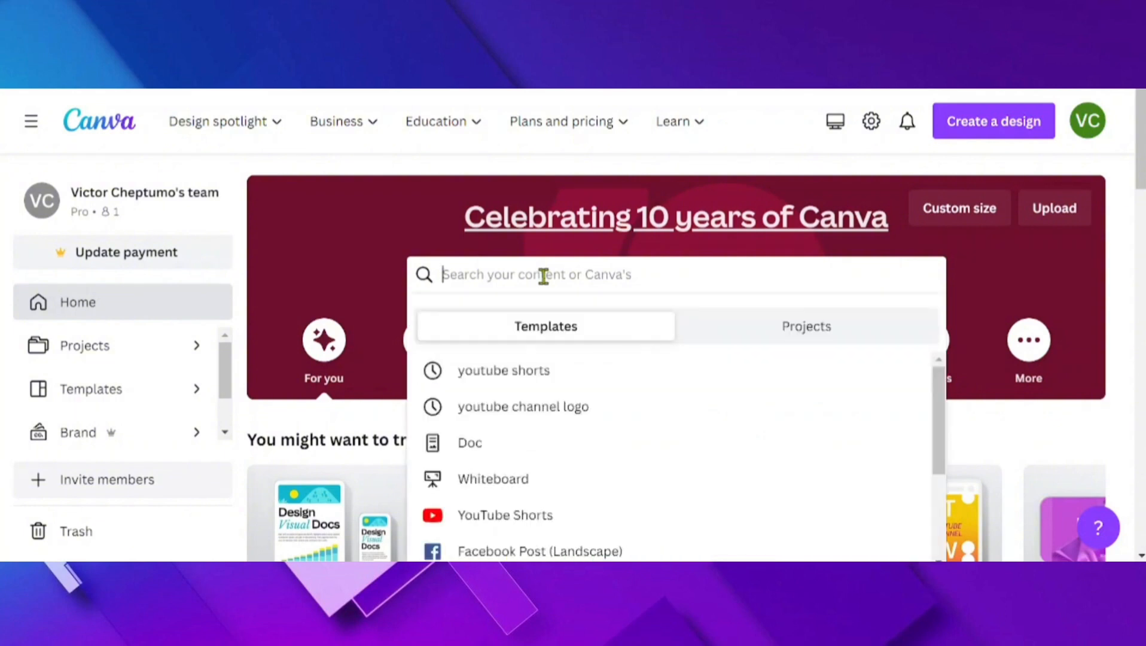
Step: Switch to Canva, search for "Youtube Shorts" and create a blank YouTube Shorts design of 1080 × 1920 px
{"action": "type", "text": "You"}
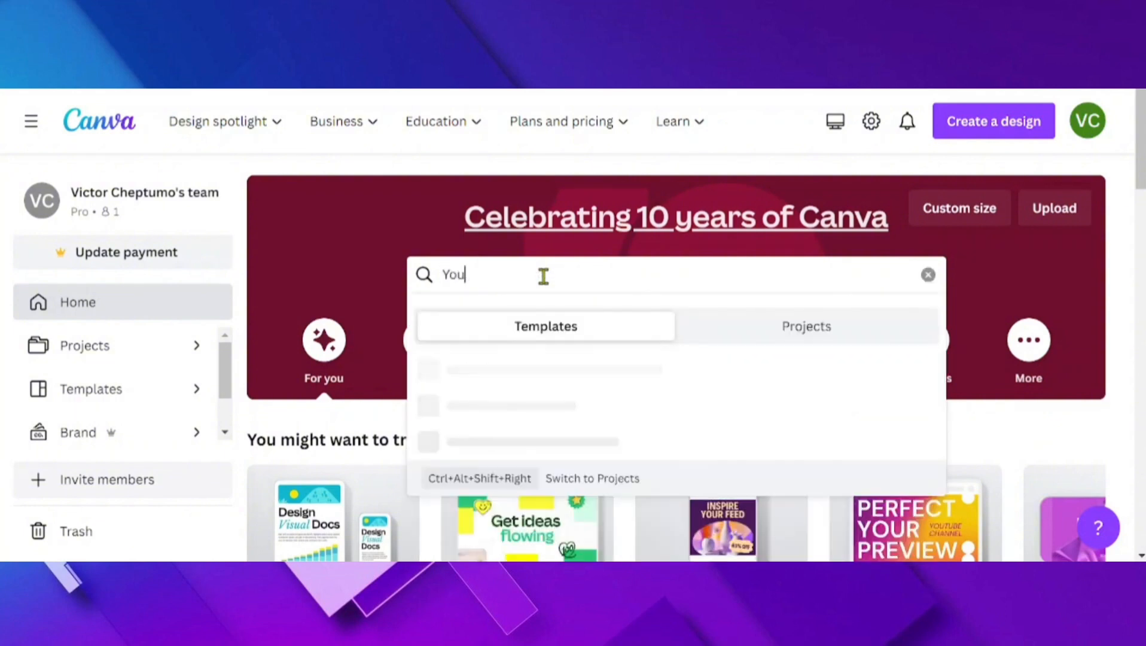
{"action": "type", "text": "tube Shorts"}
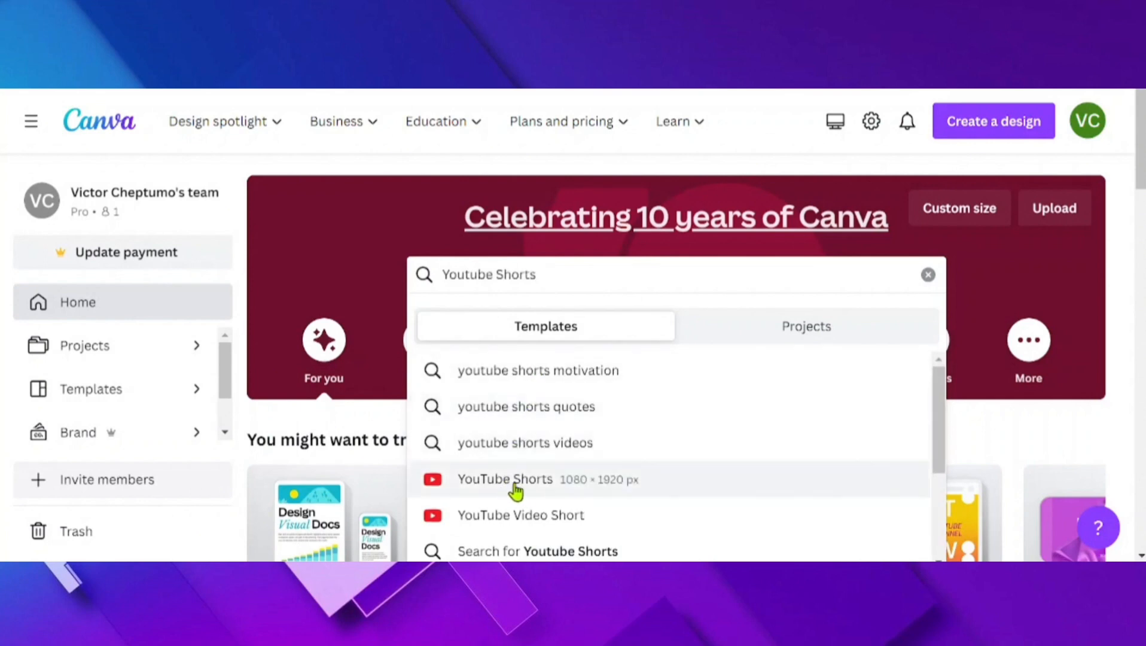
{"action": "left_click", "coordinate": [515, 482]}
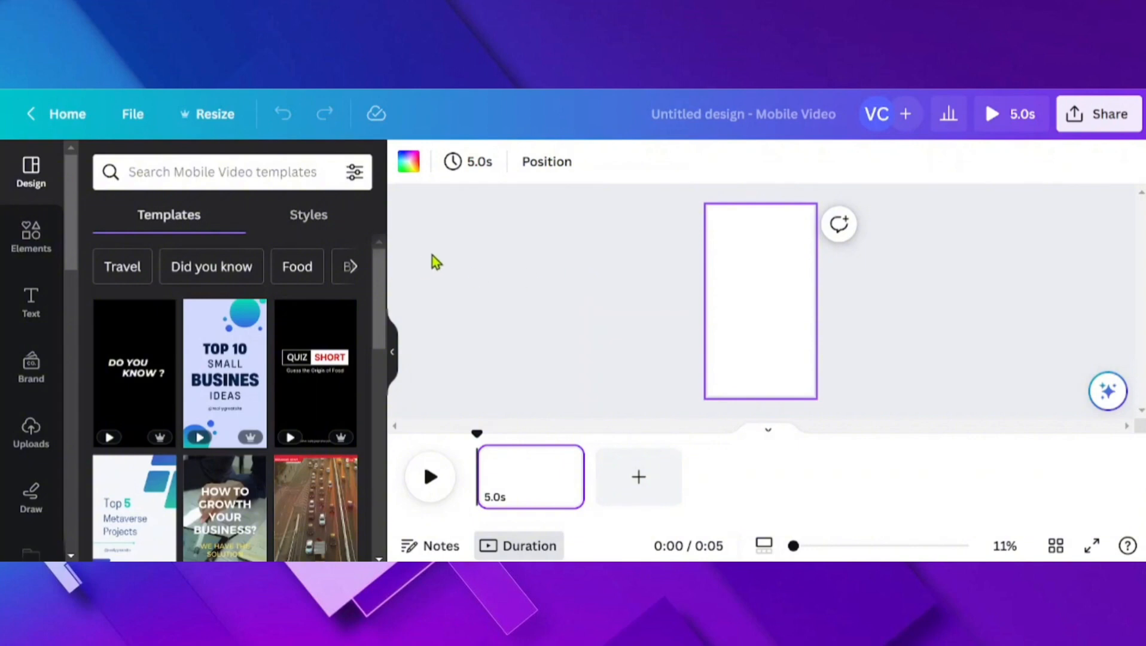
Step: Search Canva's stock videos for "sunset" and fill the blank page with the 1:00 clip of the sun over dark sea
{"action": "left_click_drag", "start_coordinate": [72, 228], "coordinate": [82, 282]}
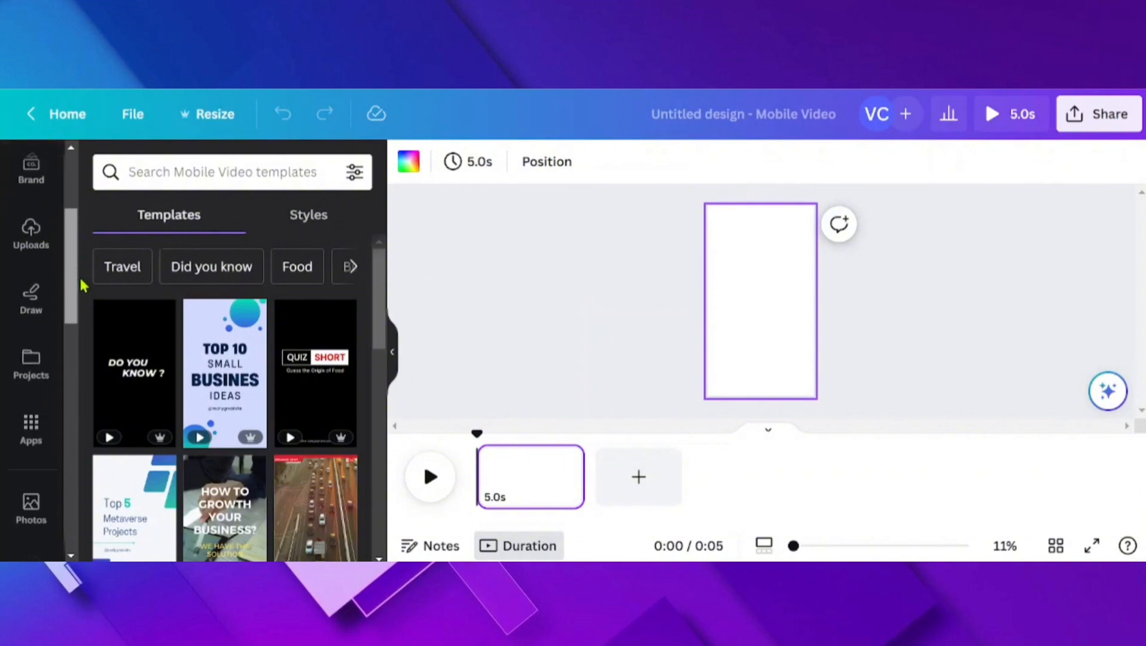
{"action": "left_click", "coordinate": [34, 436]}
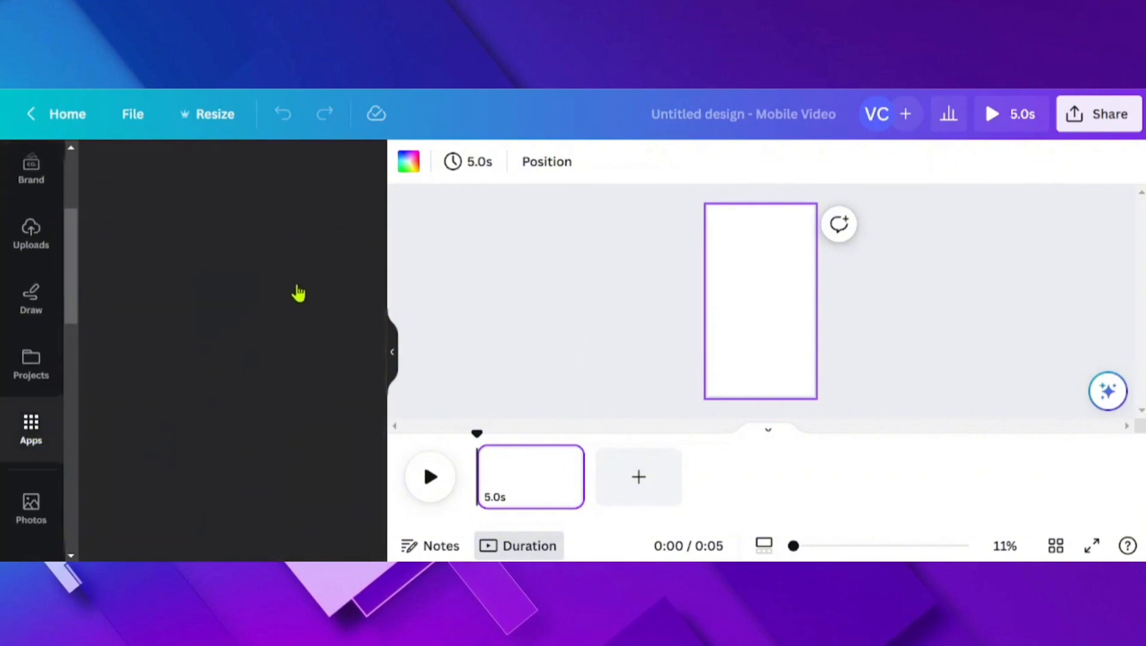
{"action": "left_click_drag", "start_coordinate": [374, 263], "coordinate": [381, 314]}
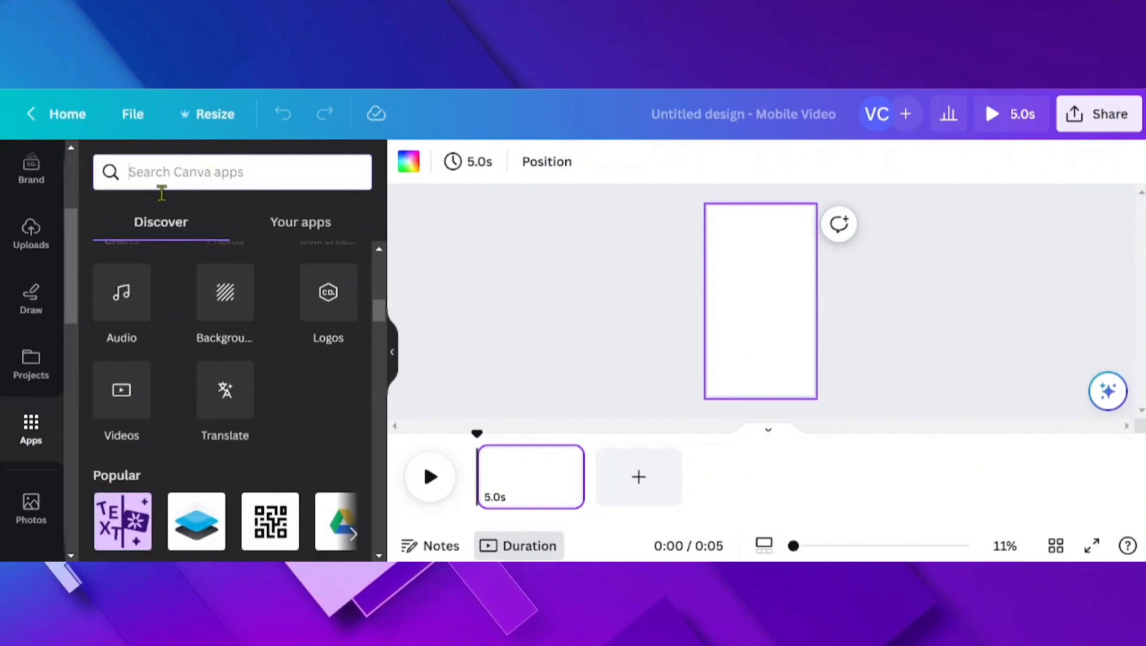
{"action": "left_click", "coordinate": [119, 395]}
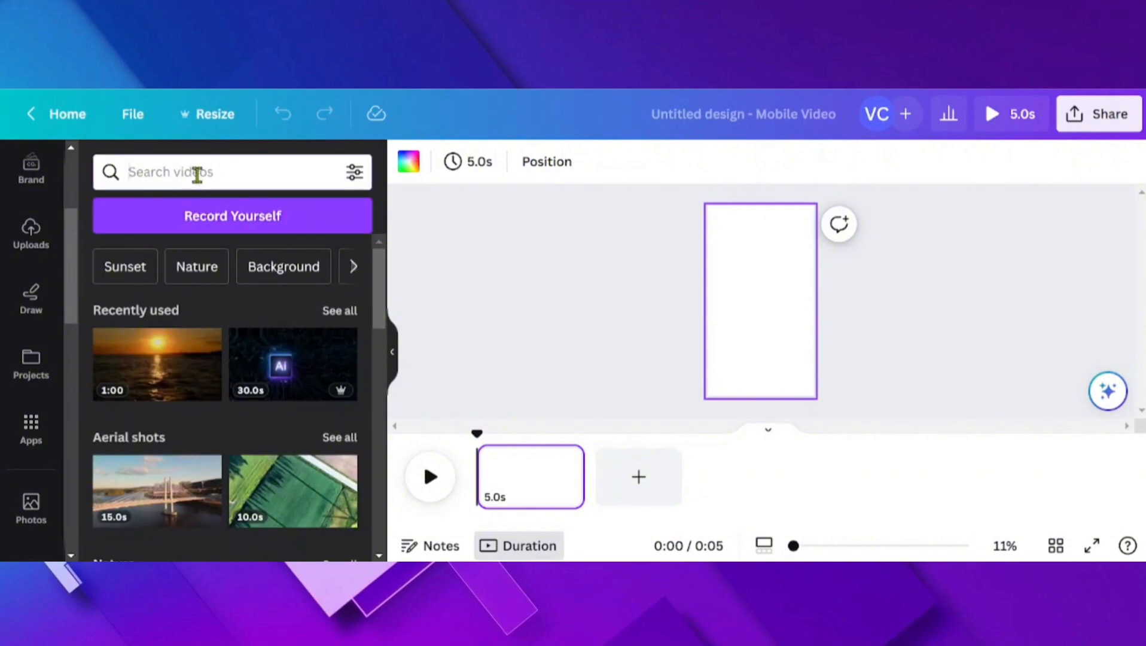
{"action": "type", "text": "sunset"}
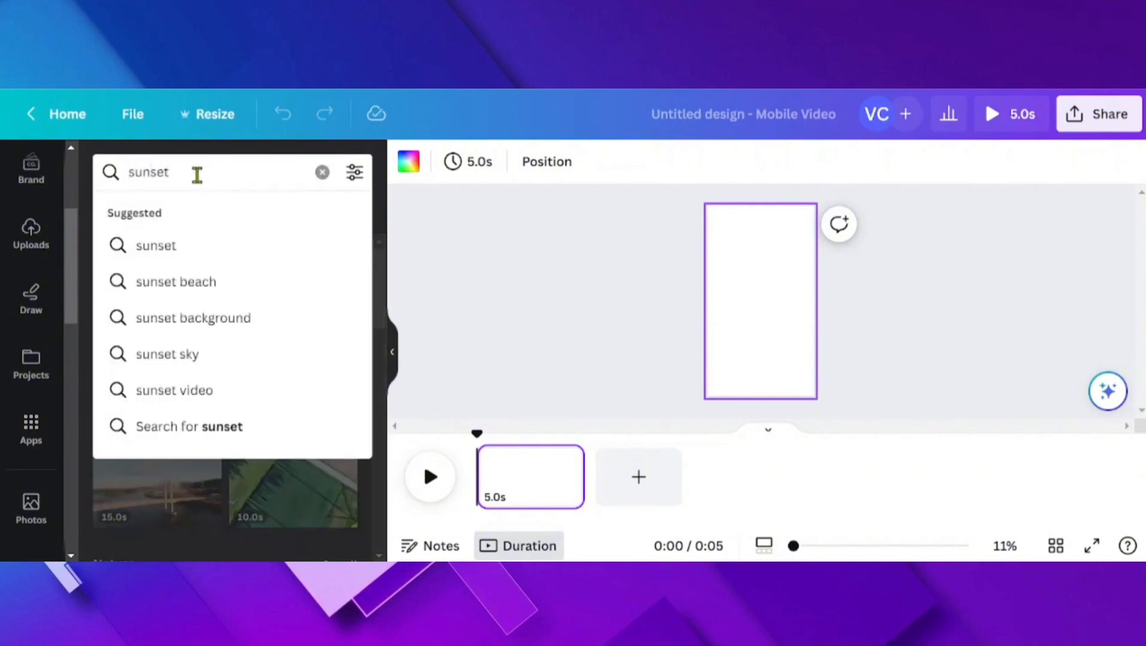
{"action": "key", "text": "Return"}
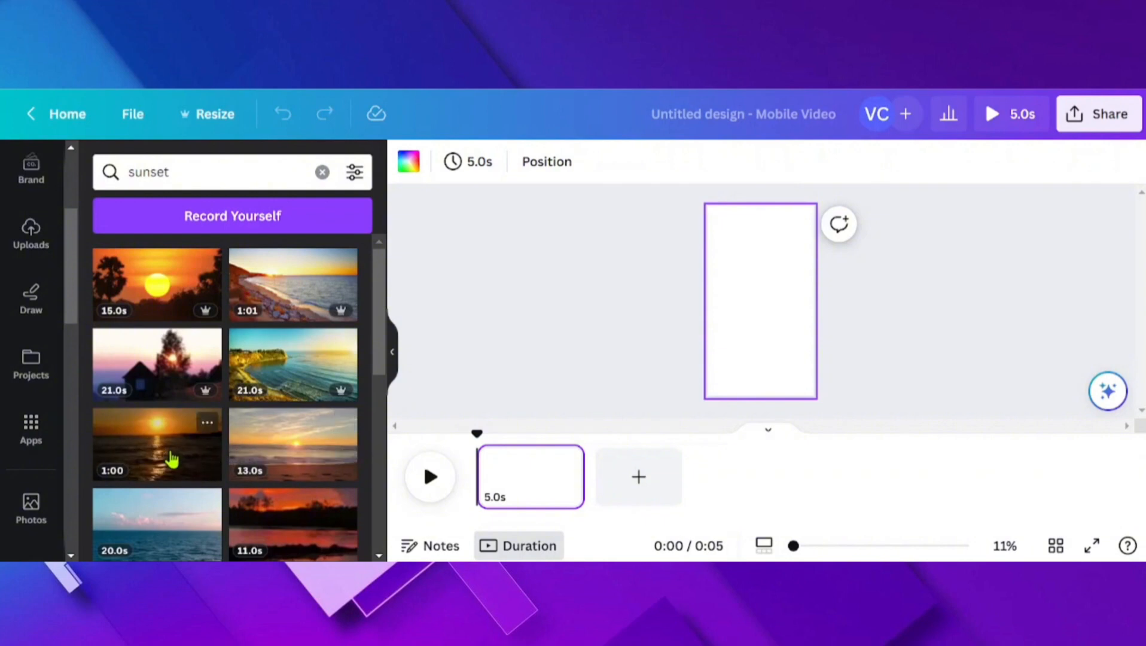
{"action": "left_click_drag", "start_coordinate": [192, 455], "coordinate": [716, 276]}
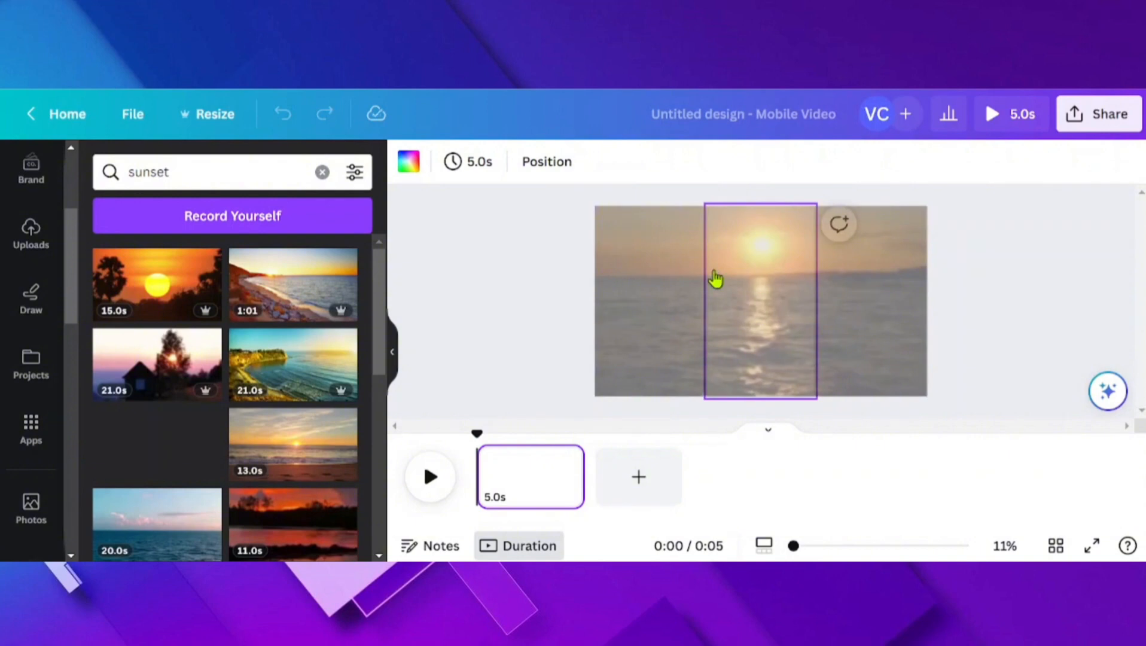
{"action": "left_click_drag", "start_coordinate": [716, 279], "coordinate": [716, 279]}
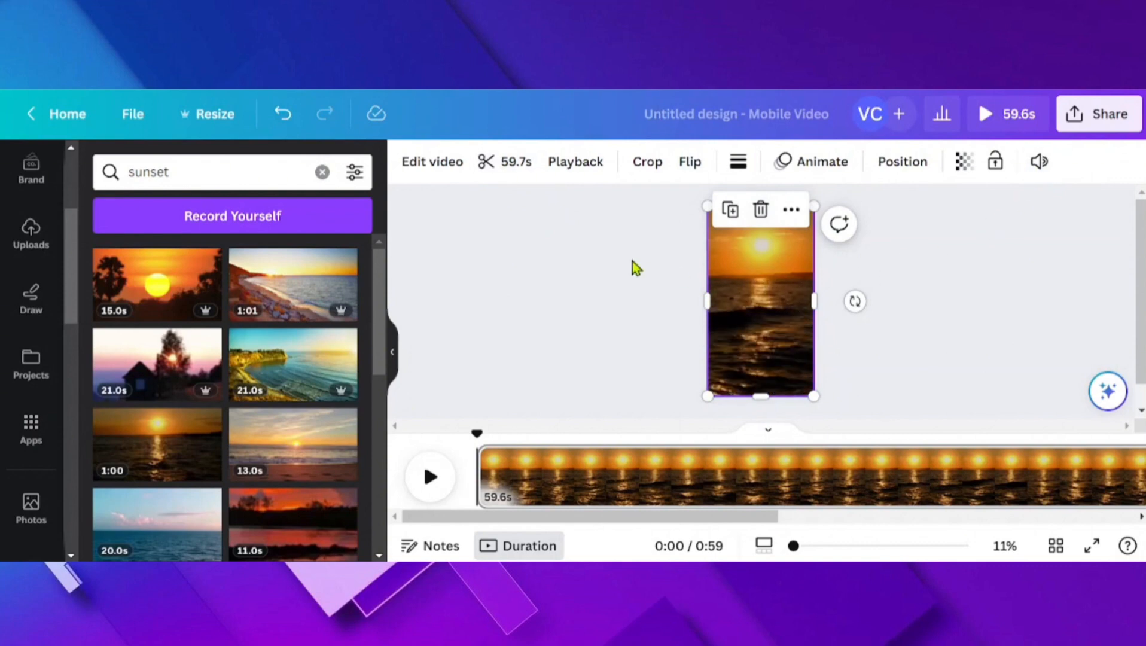
Step: Trim the sunset clip to 6.0 seconds and set its volume to 0
{"action": "left_click", "coordinate": [502, 173]}
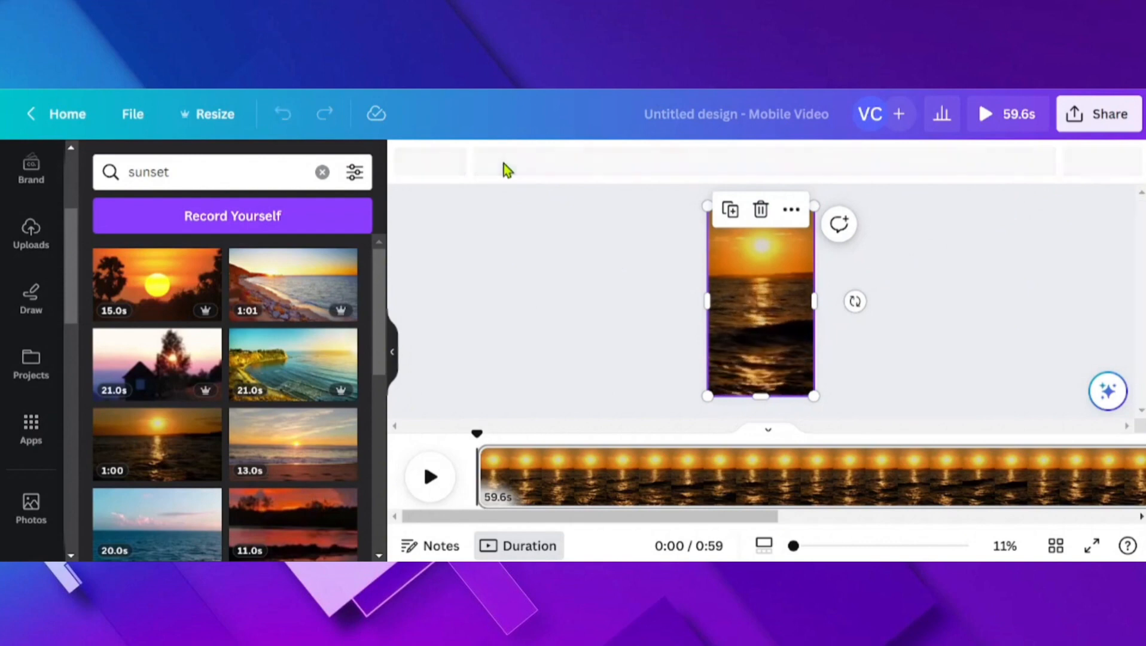
{"action": "left_click_drag", "start_coordinate": [1085, 162], "coordinate": [554, 157]}
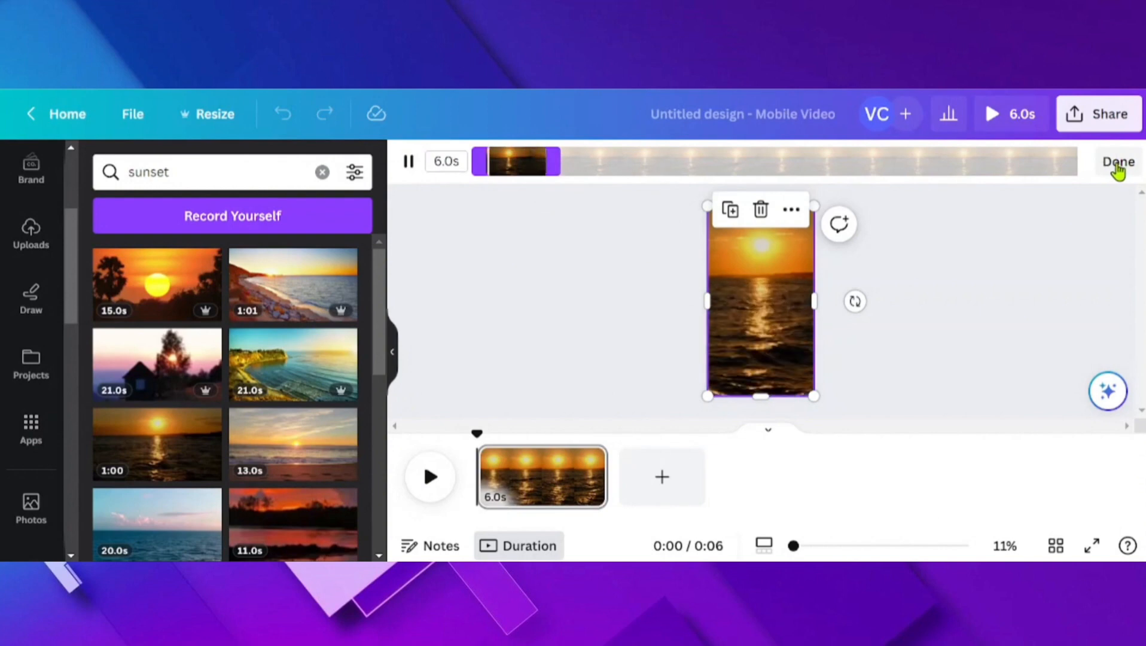
{"action": "left_click", "coordinate": [1117, 169]}
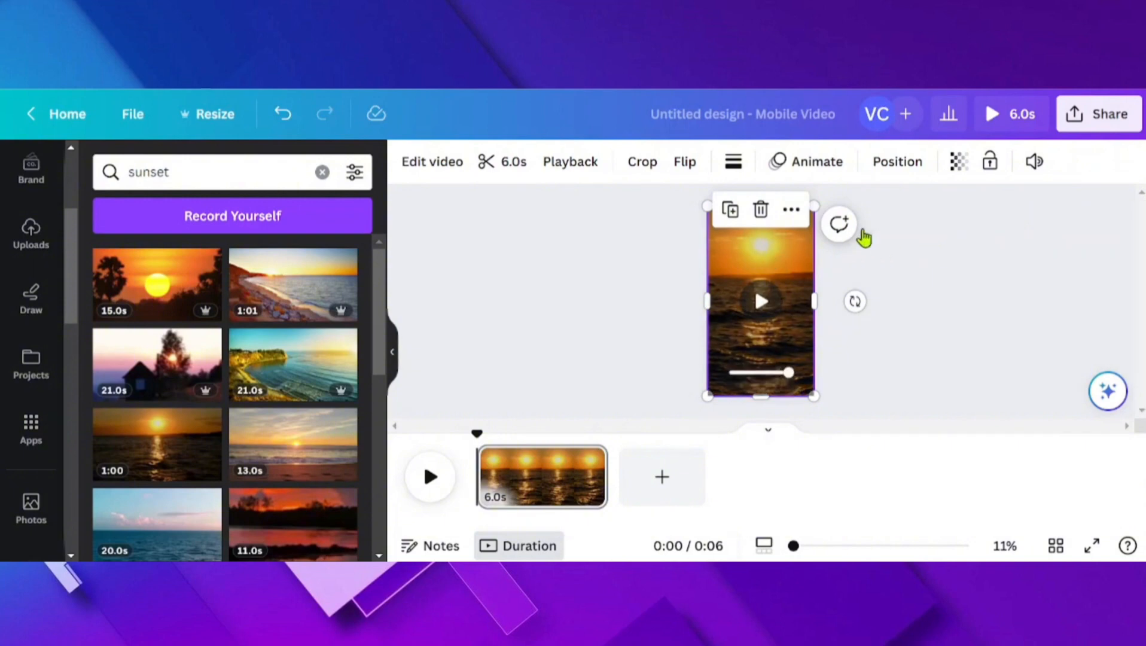
{"action": "left_click", "coordinate": [1034, 161]}
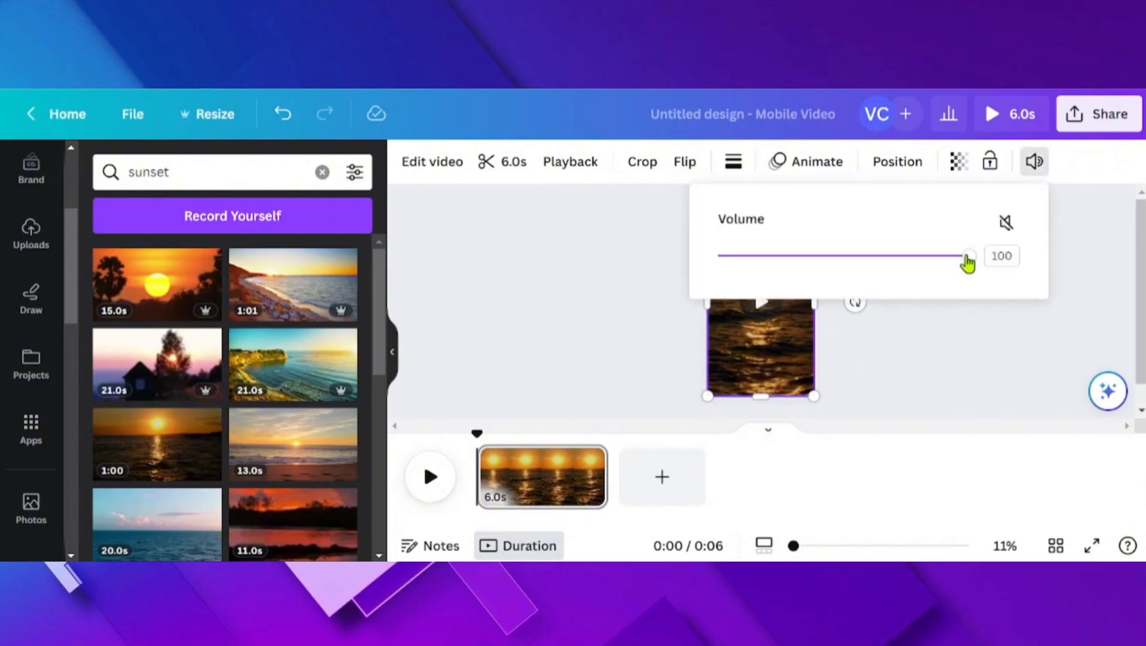
{"action": "left_click_drag", "start_coordinate": [967, 257], "coordinate": [715, 258]}
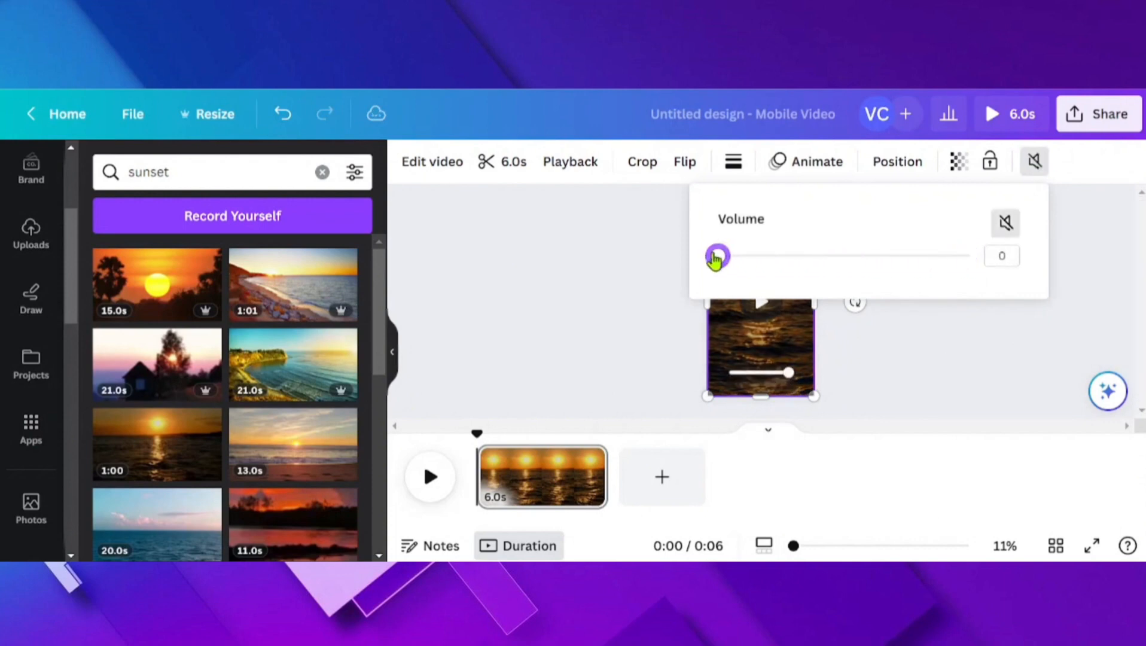
{"action": "left_click", "coordinate": [943, 311]}
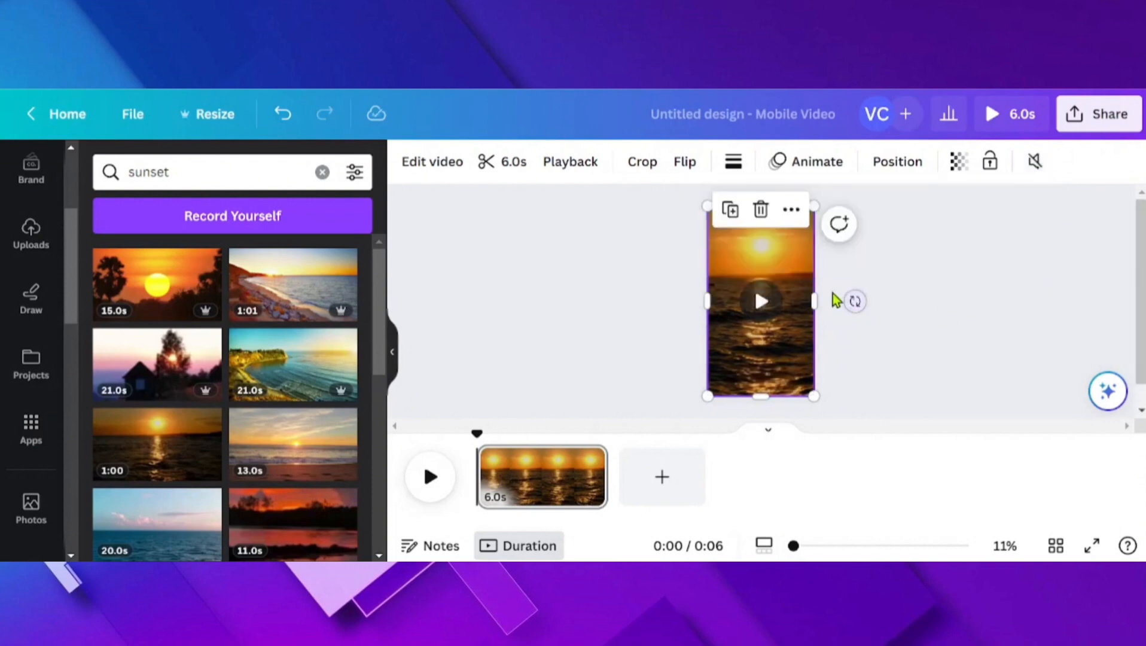
Step: Add a heading reading "TOPIC" over the sunset clip and centre it near the page's upper edge
{"action": "scroll", "coordinate": [63, 269], "scroll_direction": "up", "scroll_amount": 3}
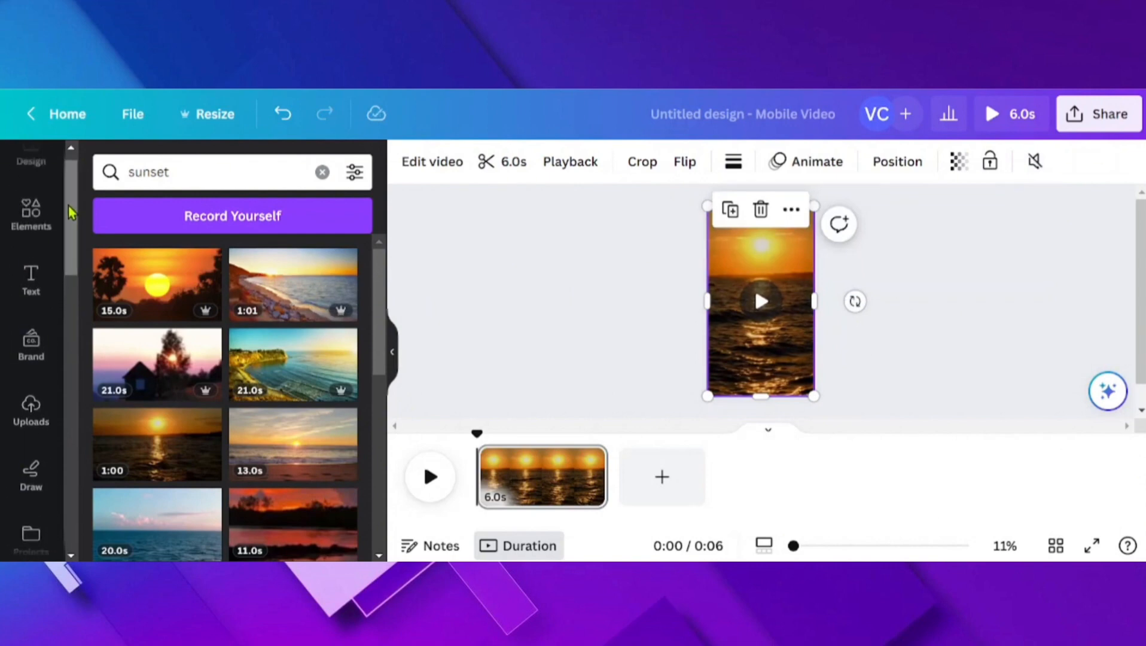
{"action": "left_click", "coordinate": [36, 285]}
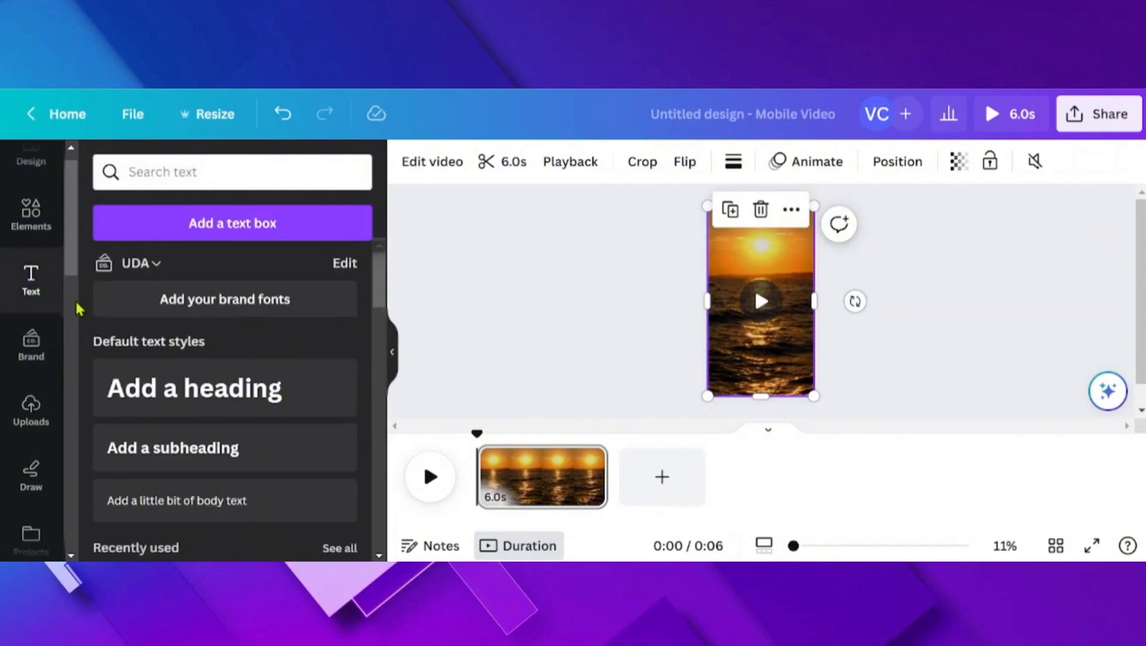
{"action": "left_click_drag", "start_coordinate": [179, 395], "coordinate": [793, 253]}
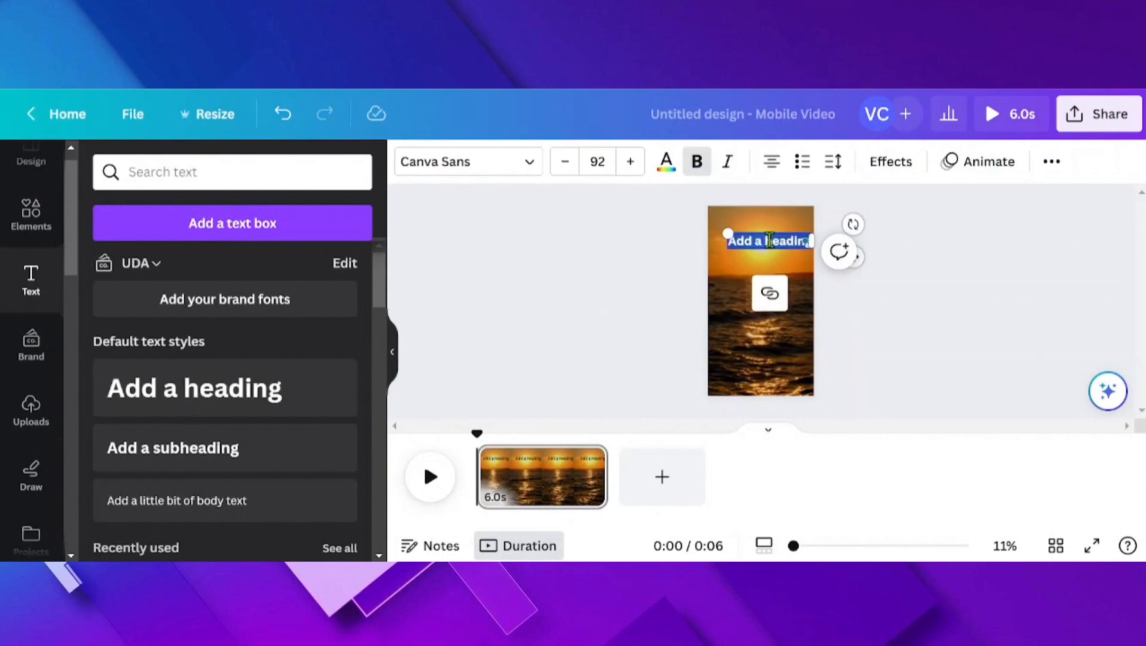
{"action": "type", "text": "TOPI"}
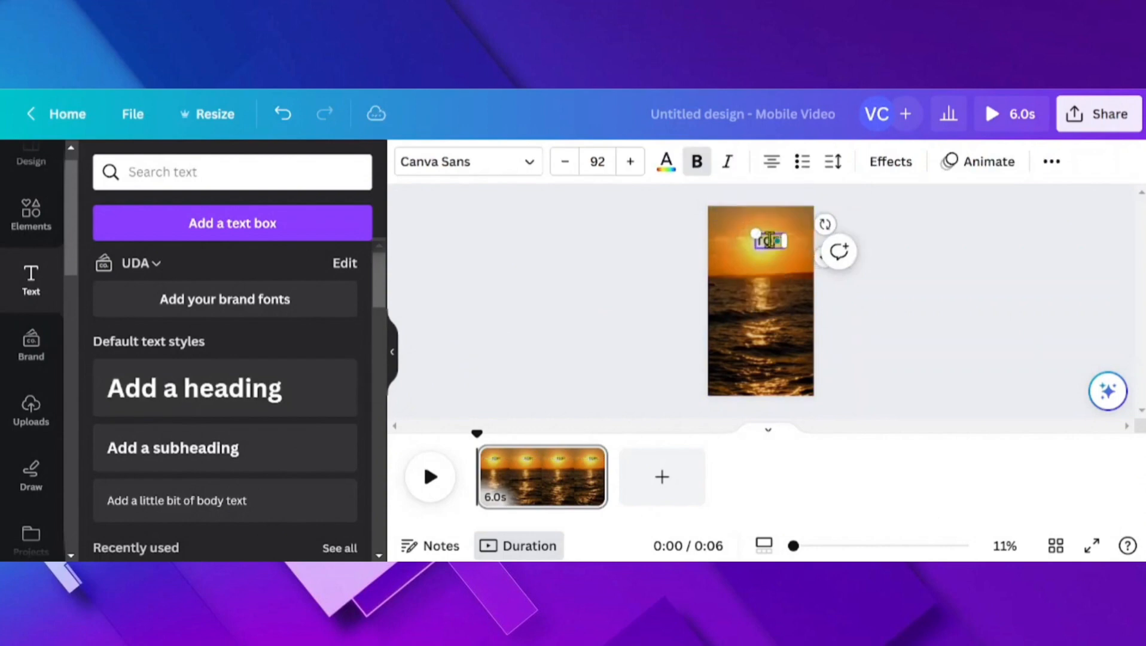
{"action": "type", "text": "C"}
{"action": "left_click_drag", "start_coordinate": [770, 250], "coordinate": [761, 240]}
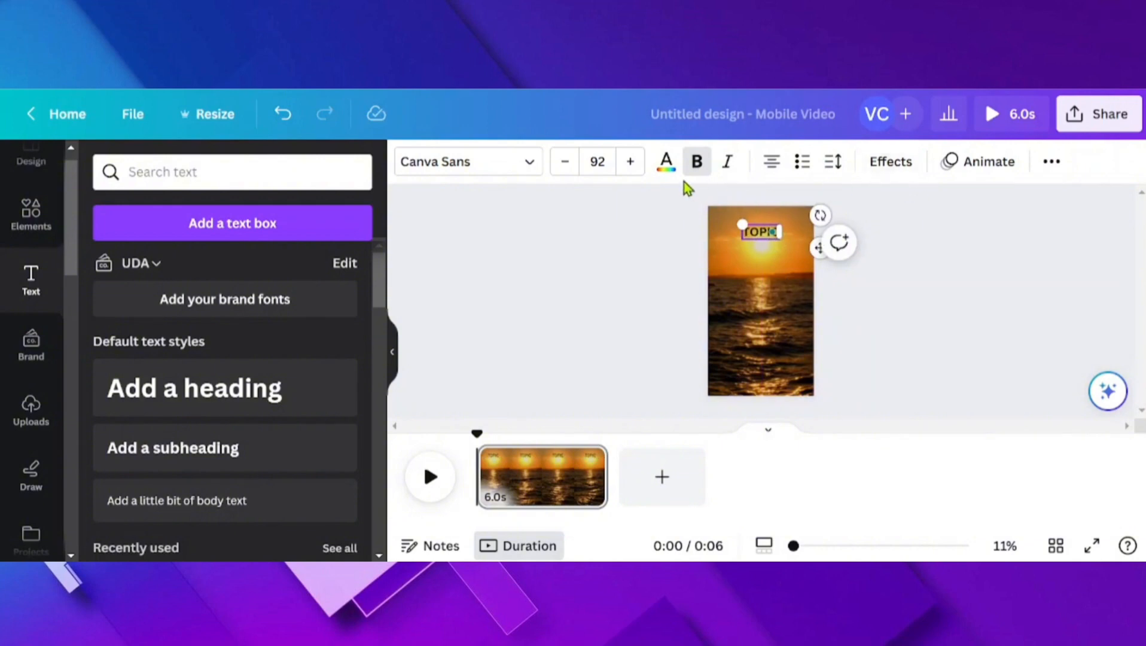
Step: Color the "TOPIC" heading white and apply the Background text effect to it
{"action": "key", "text": "ctrl+a"}
{"action": "left_click", "coordinate": [664, 167]}
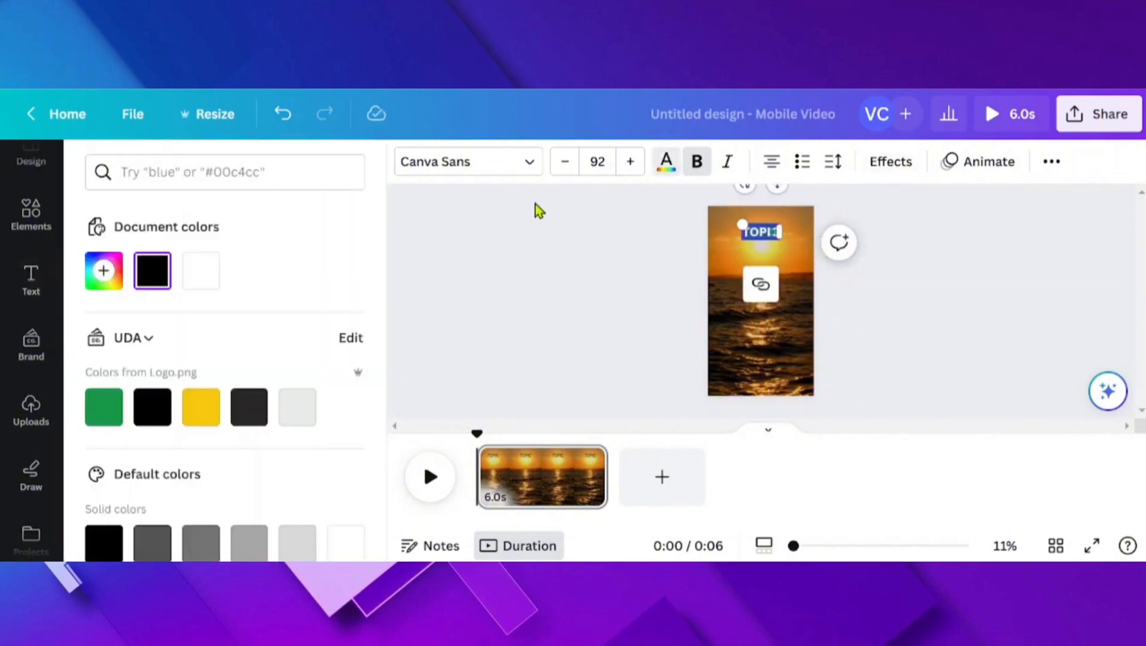
{"action": "left_click", "coordinate": [202, 277]}
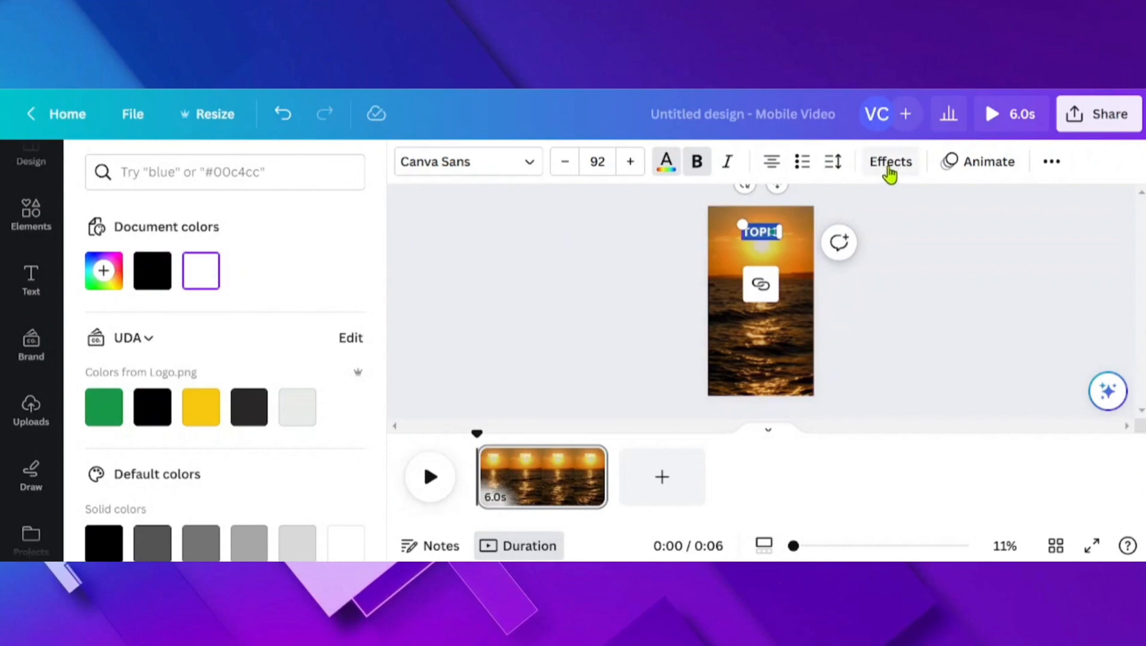
{"action": "left_click", "coordinate": [890, 168]}
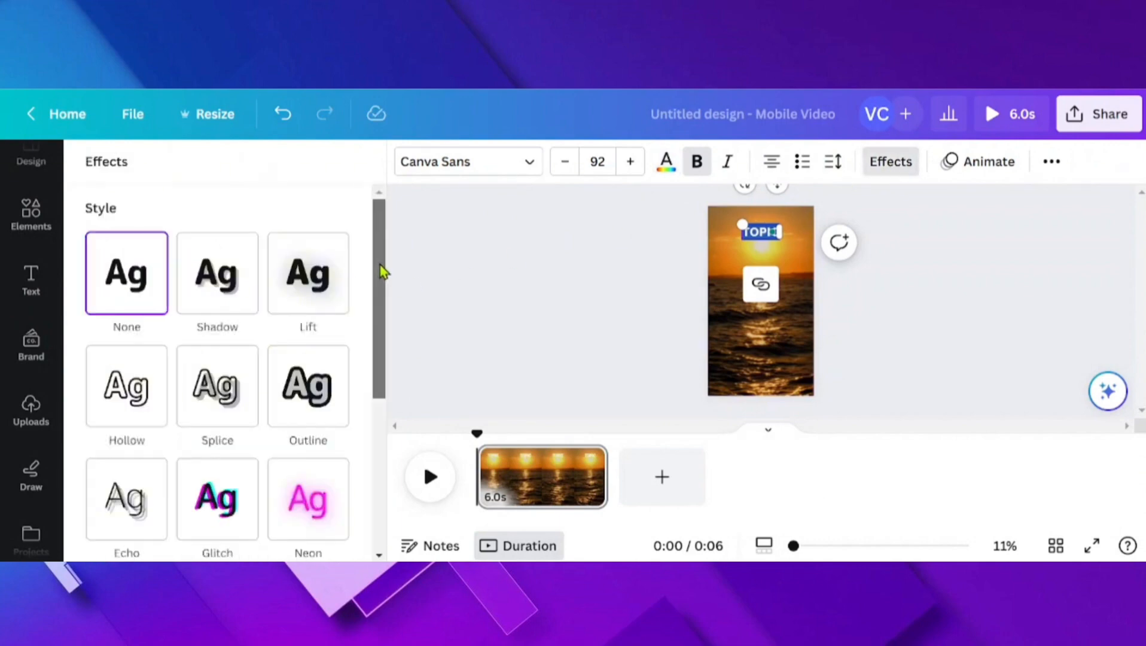
{"action": "left_click_drag", "start_coordinate": [381, 271], "coordinate": [381, 437]}
{"action": "left_click", "coordinate": [133, 348]}
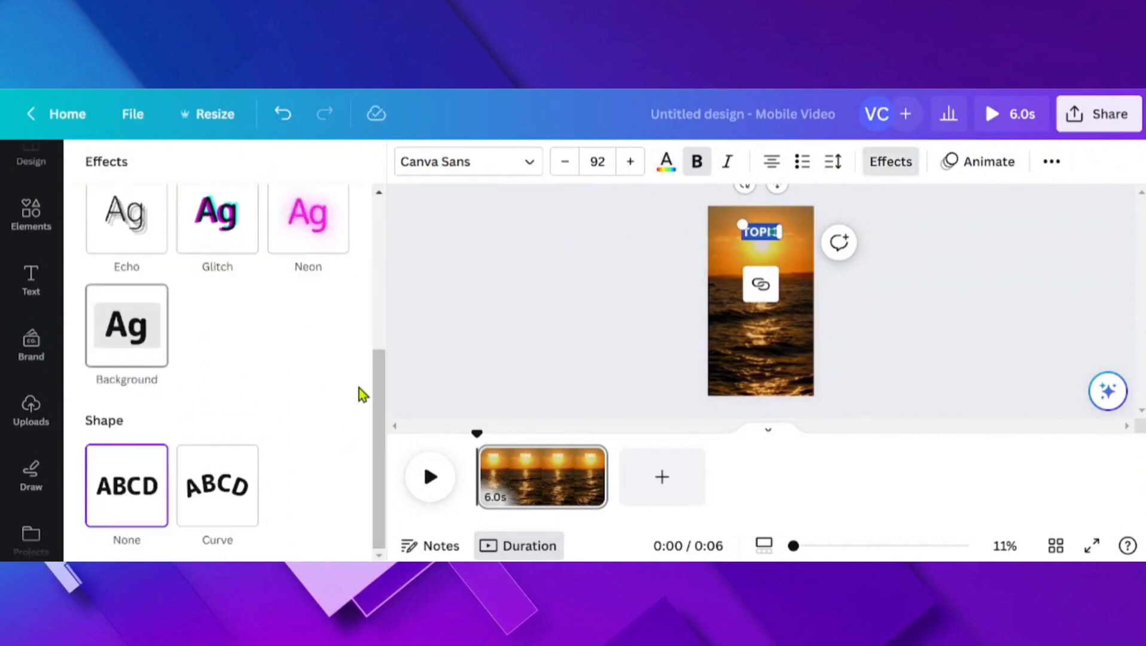
{"action": "left_click_drag", "start_coordinate": [380, 371], "coordinate": [381, 429]}
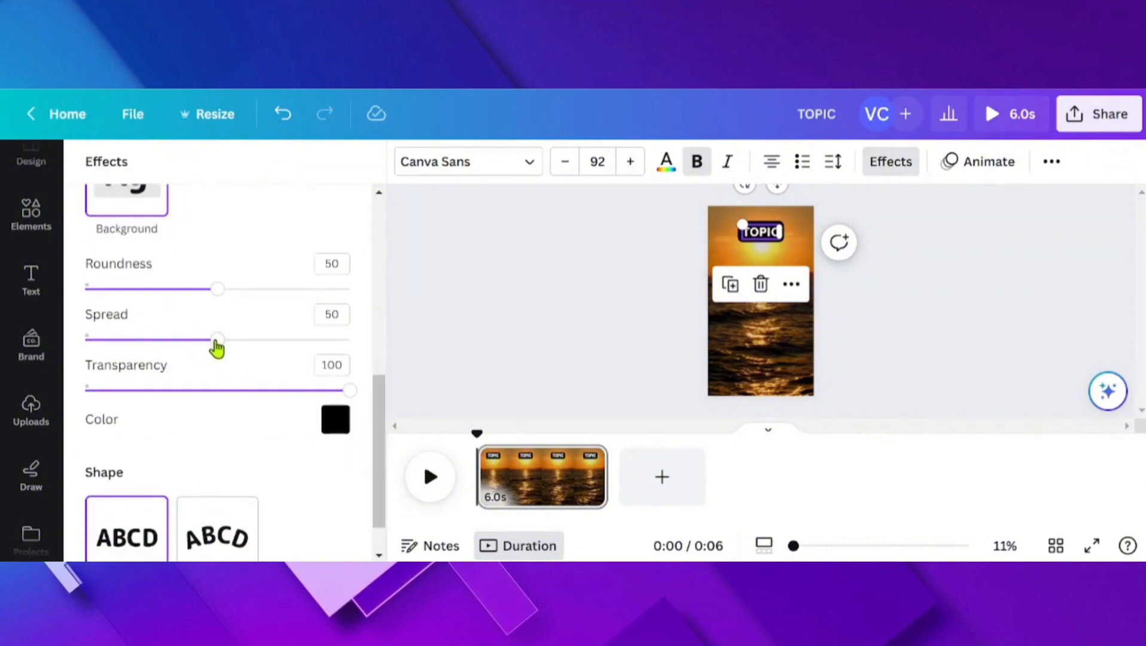
{"action": "left_click", "coordinate": [542, 286]}
{"action": "left_click", "coordinate": [542, 285]}
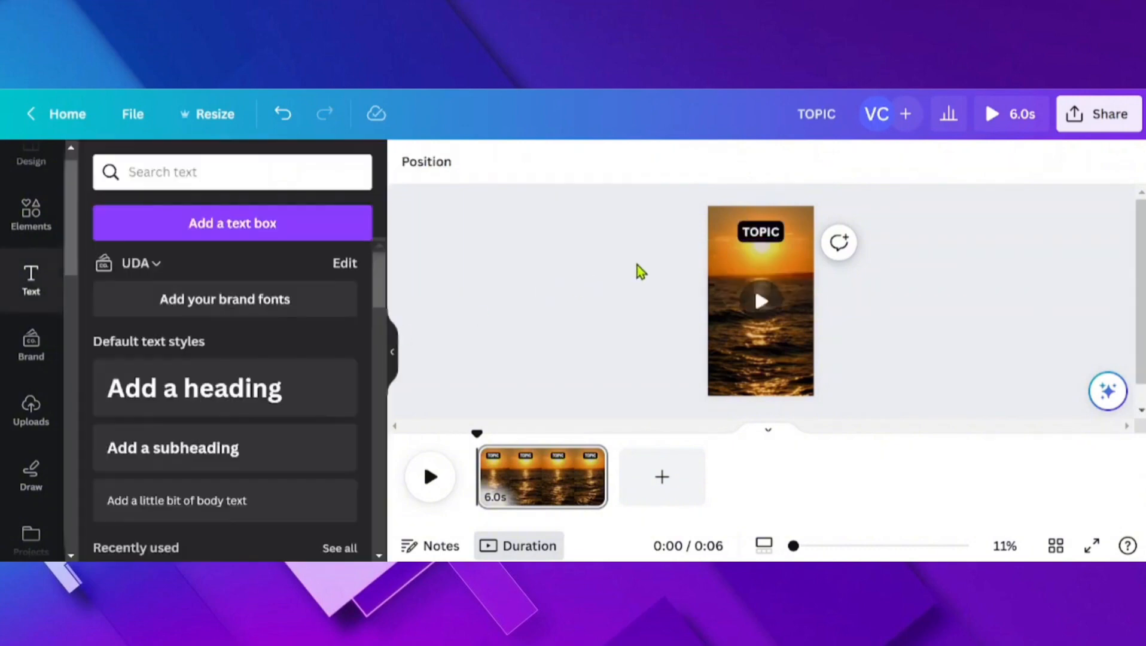
Step: Change the font of the "TOPIC" heading to Alatsi
{"action": "left_click", "coordinate": [779, 232]}
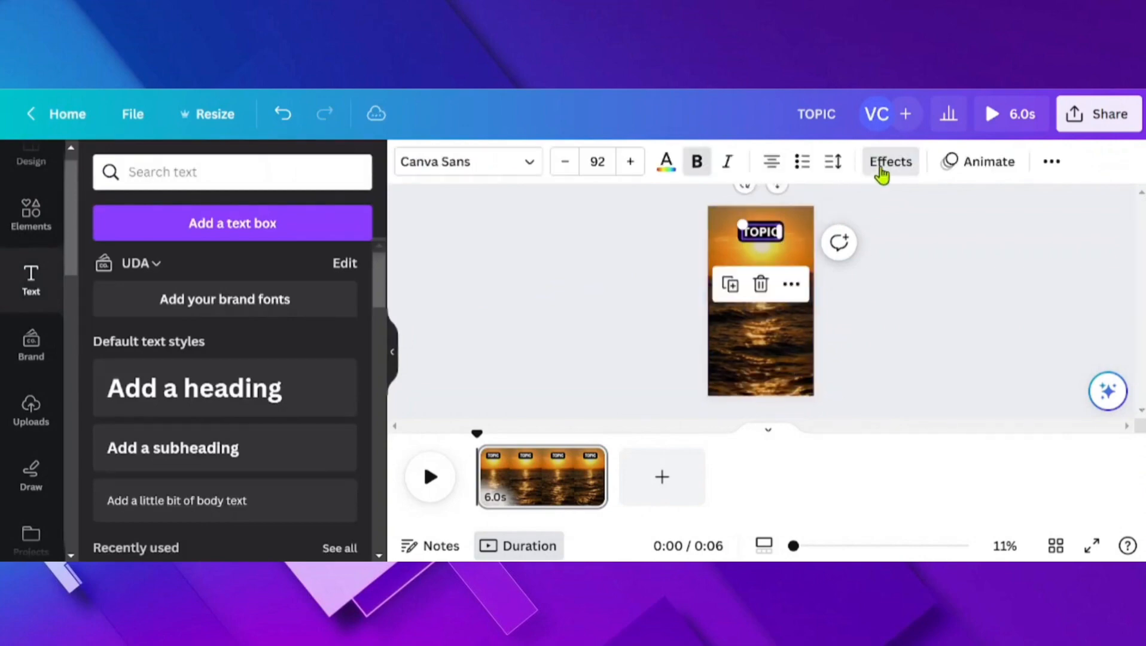
{"action": "left_click", "coordinate": [884, 171]}
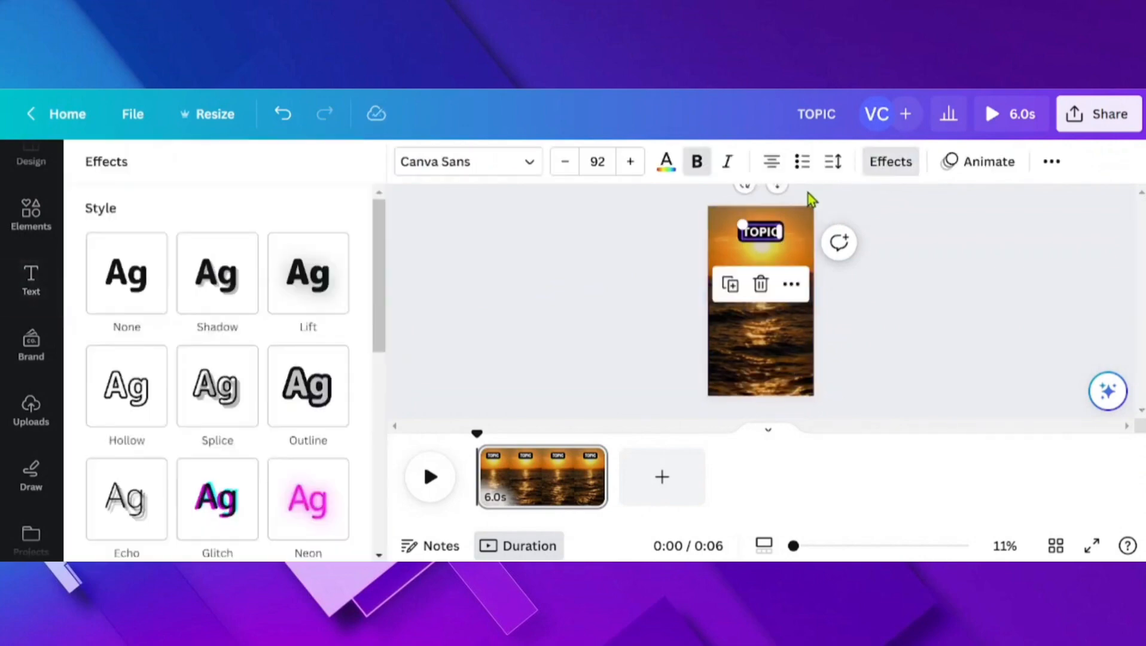
{"action": "left_click", "coordinate": [531, 172]}
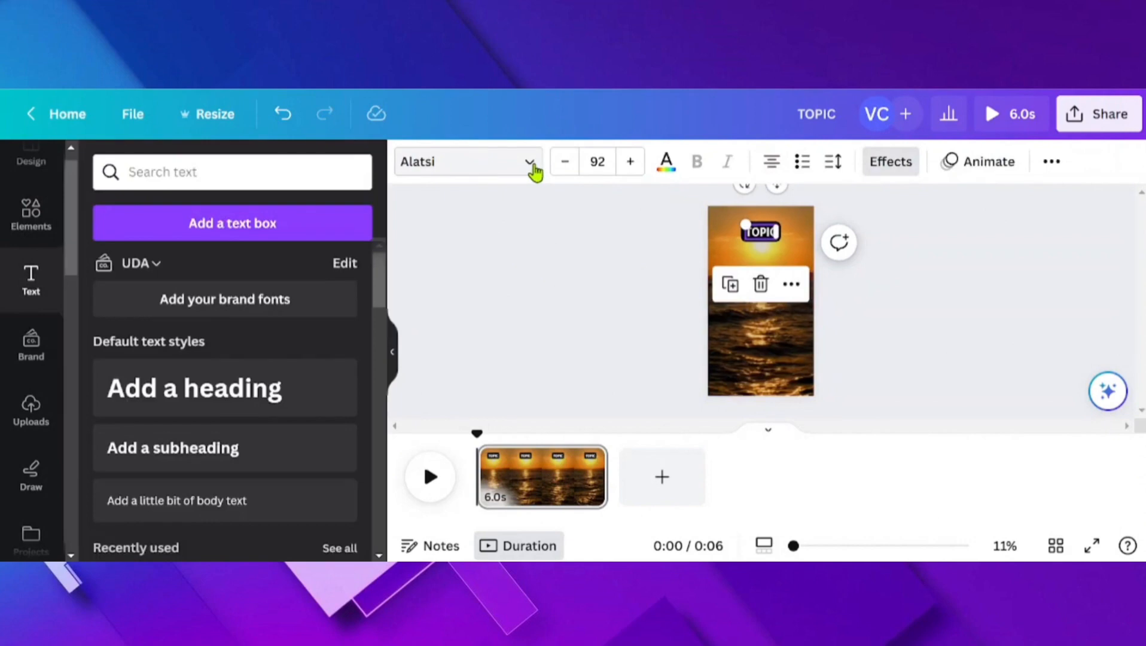
{"action": "left_click", "coordinate": [534, 173]}
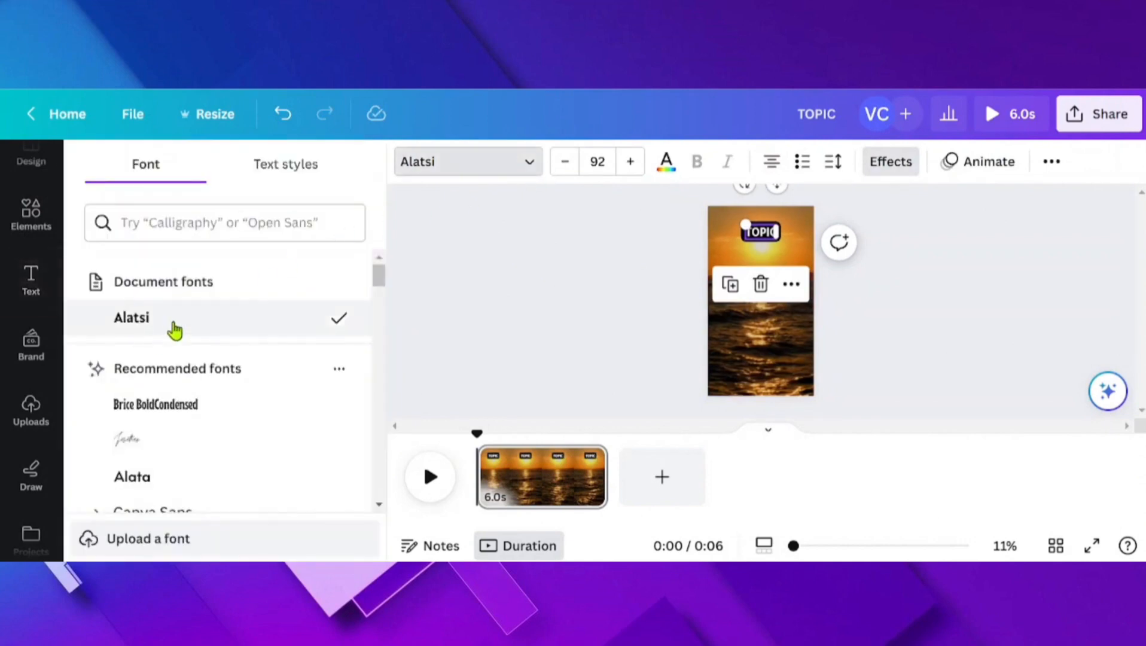
{"action": "left_click", "coordinate": [197, 320]}
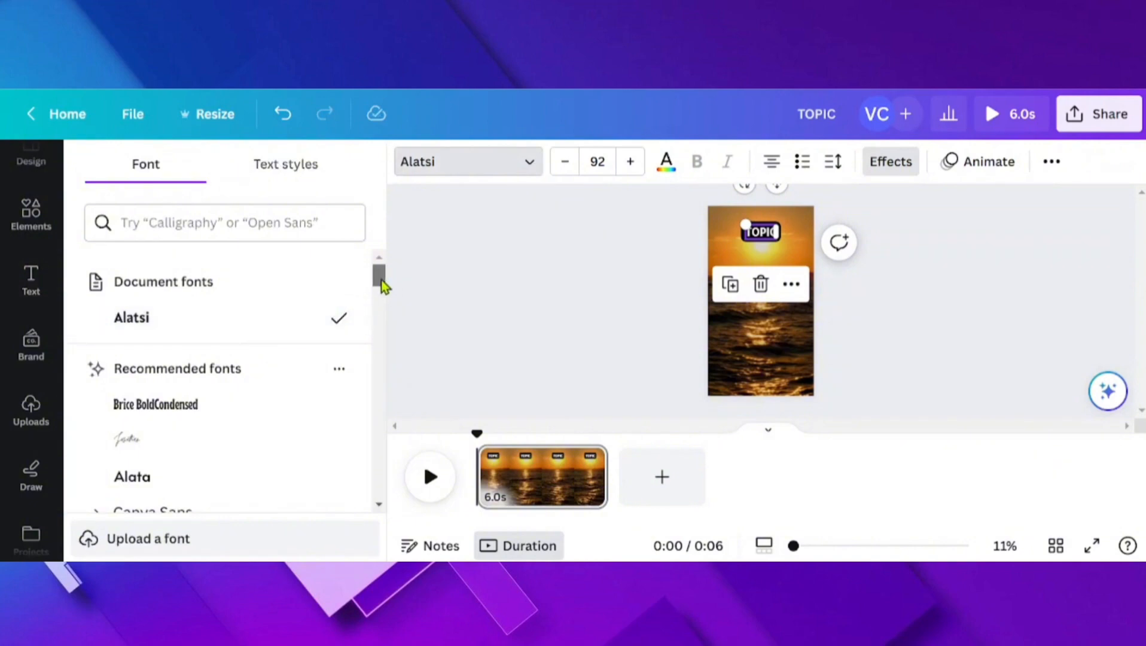
{"action": "mouse_move", "coordinate": [382, 280]}
{"action": "left_mouse_down"}
{"action": "mouse_move", "coordinate": [375, 366]}
{"action": "mouse_move", "coordinate": [377, 279]}
{"action": "left_mouse_up"}
Step: Duplicate the "TOPIC" heading, centre the copy below it and replace the copy's text with "Part 1"
{"action": "left_click", "coordinate": [775, 231]}
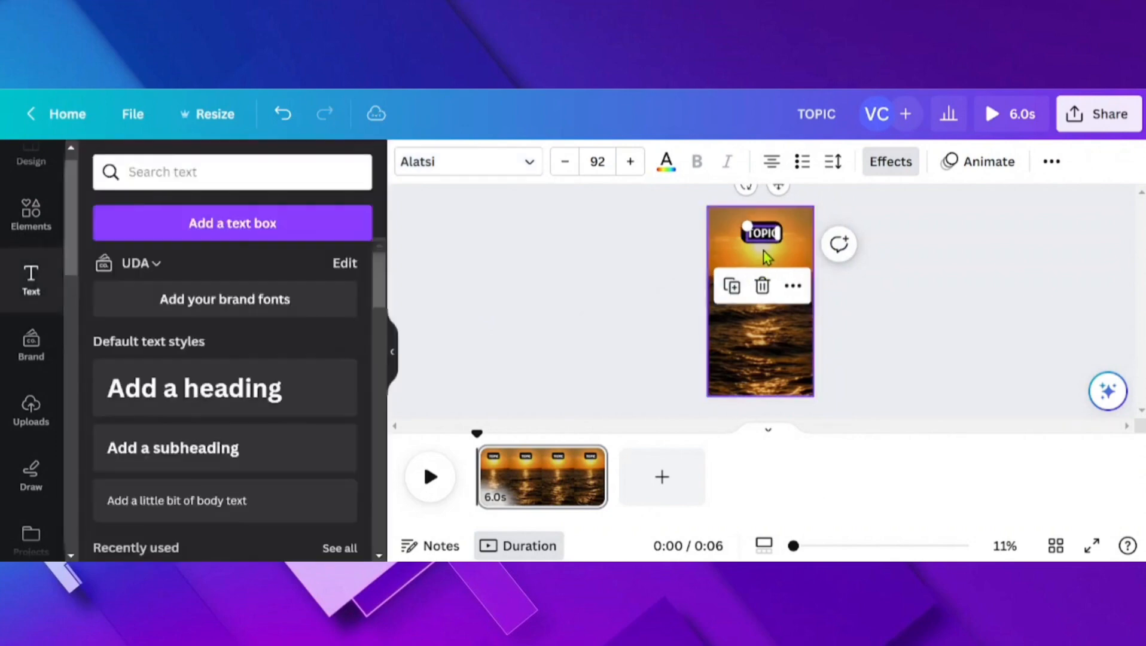
{"action": "left_click_drag", "start_coordinate": [763, 241], "coordinate": [757, 274]}
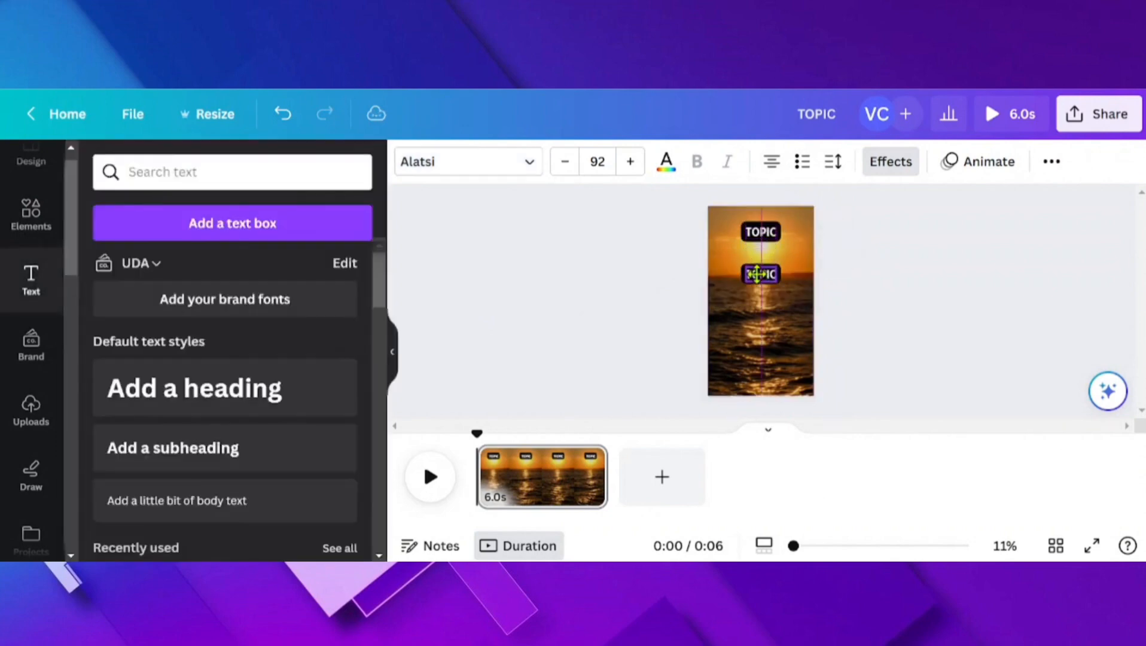
{"action": "double_click", "coordinate": [751, 275]}
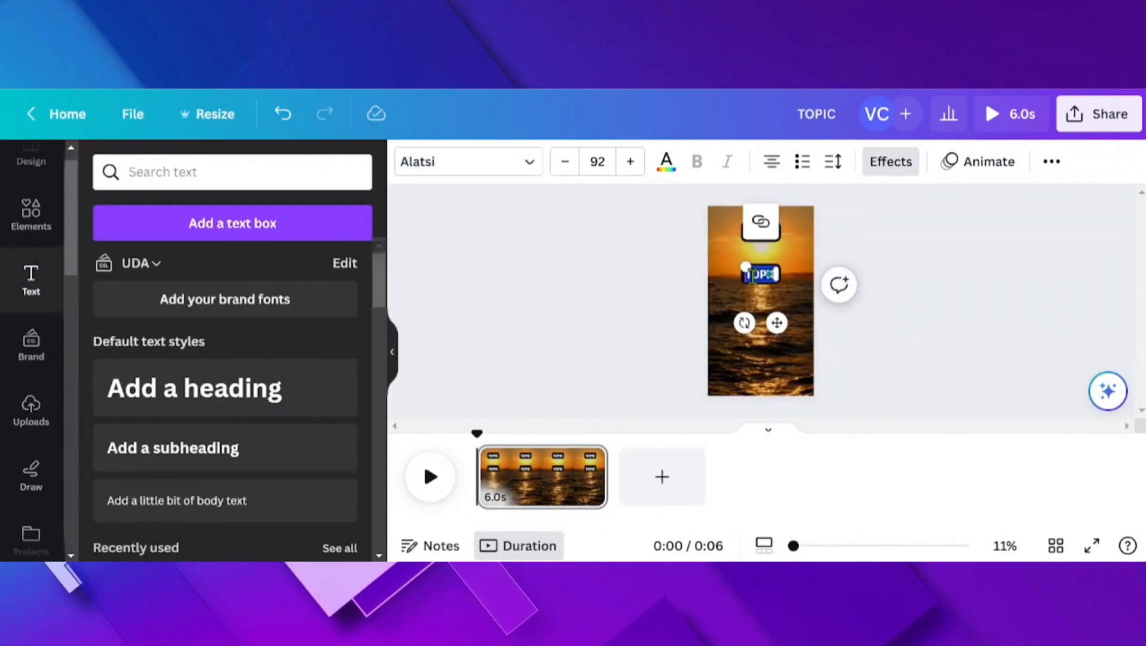
{"action": "key", "text": "BackSpace"}
{"action": "type", "text": "P"}
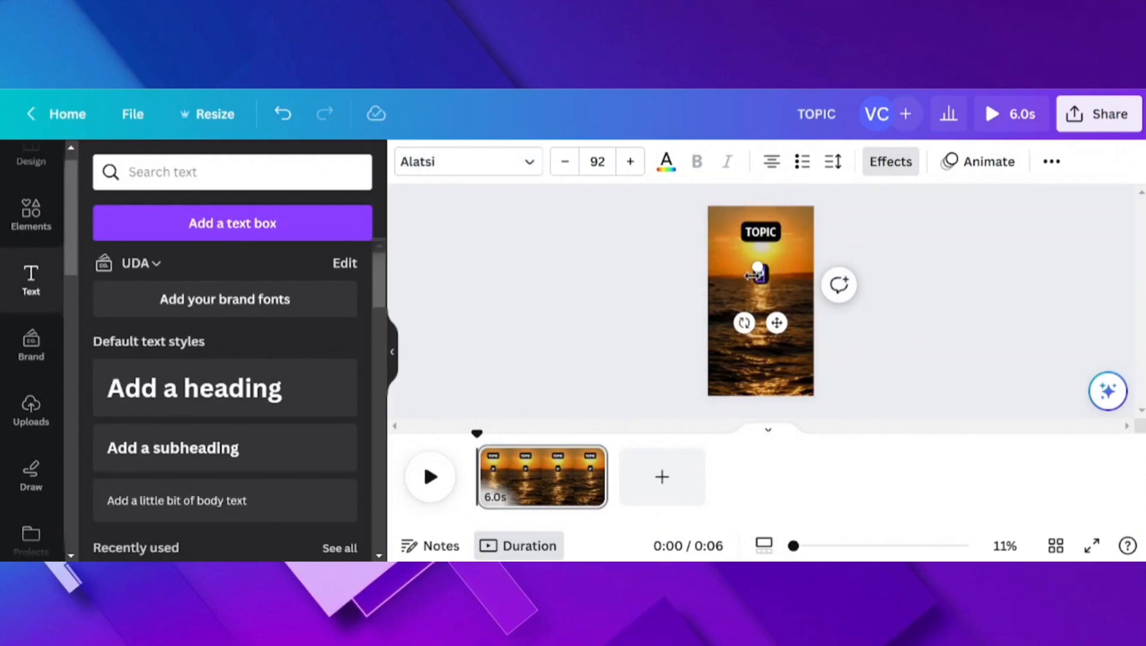
{"action": "type", "text": "art 1"}
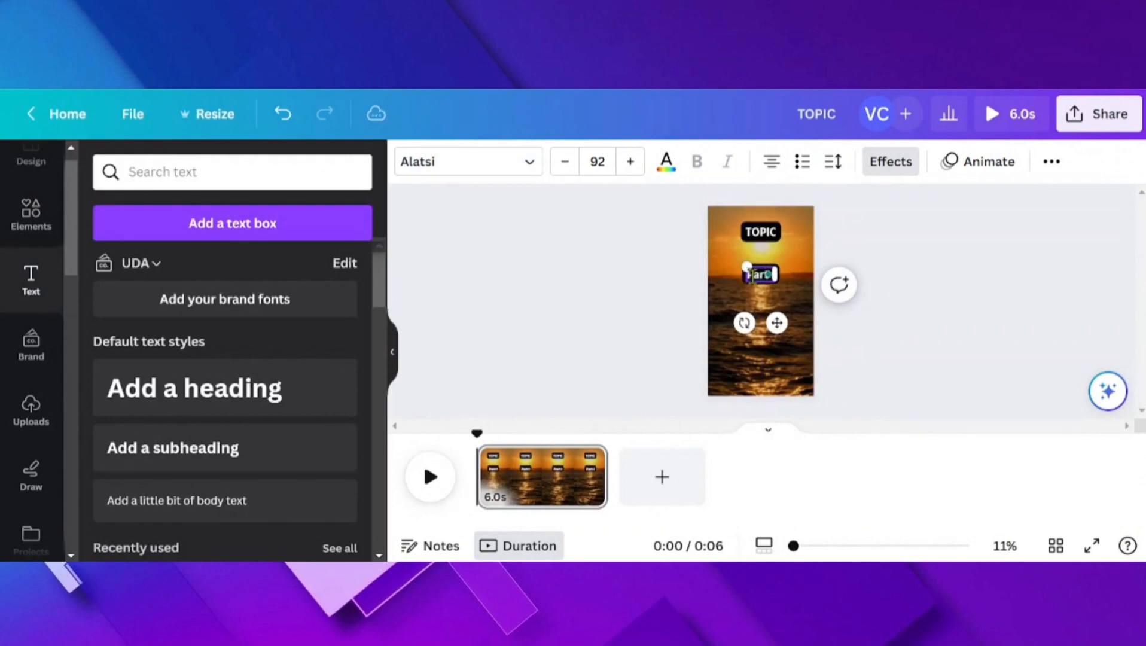
{"action": "left_click", "coordinate": [847, 246]}
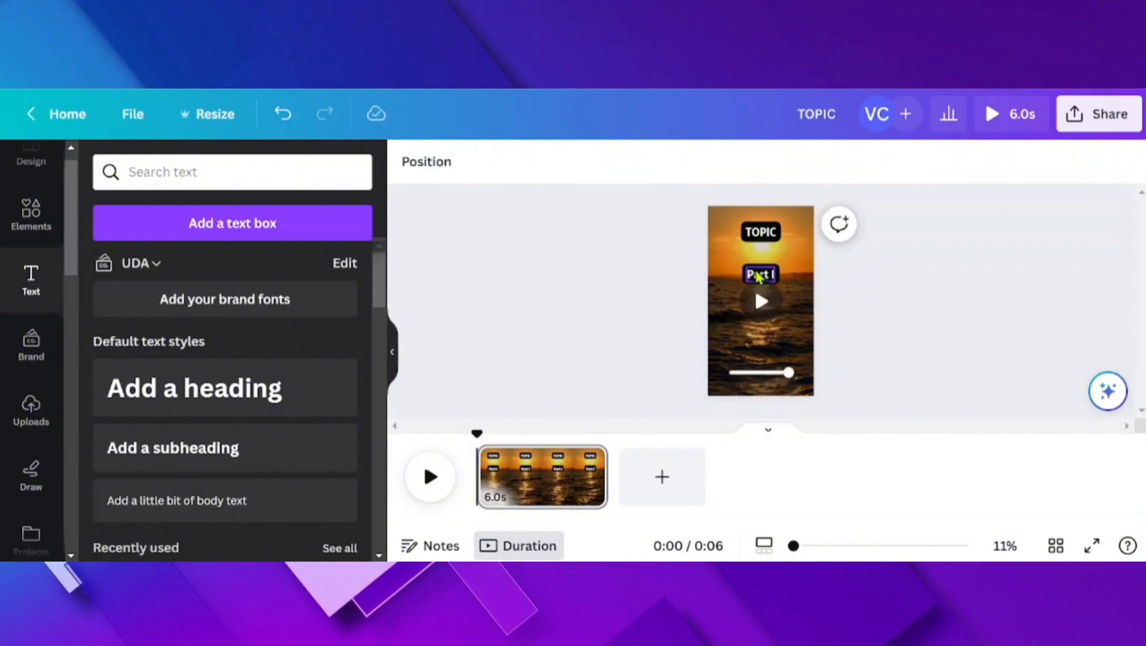
Step: Replace the background effect of the "Part 1" text with a black Outline effect and adjust the outline thickness
{"action": "double_click", "coordinate": [759, 275]}
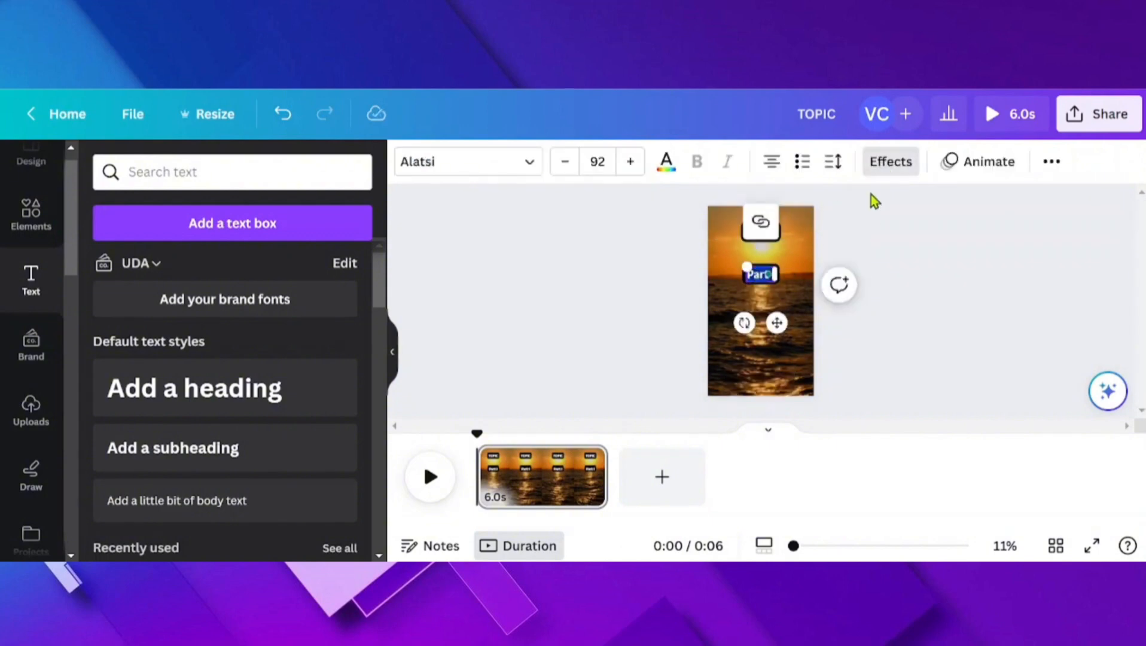
{"action": "left_click", "coordinate": [889, 169]}
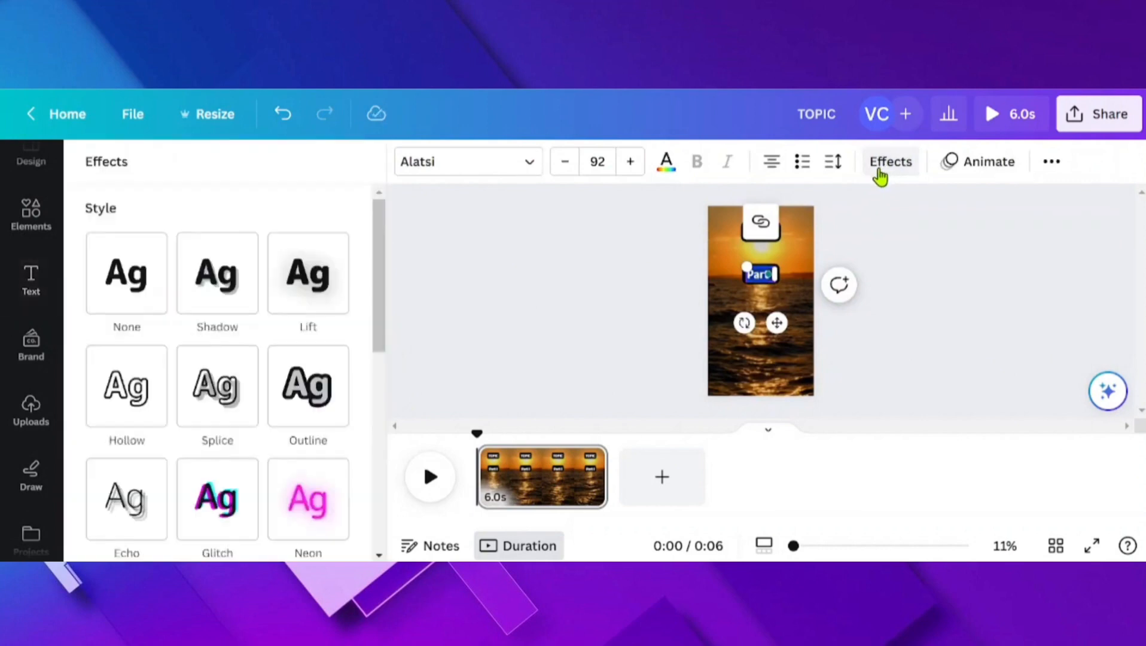
{"action": "left_click", "coordinate": [125, 287]}
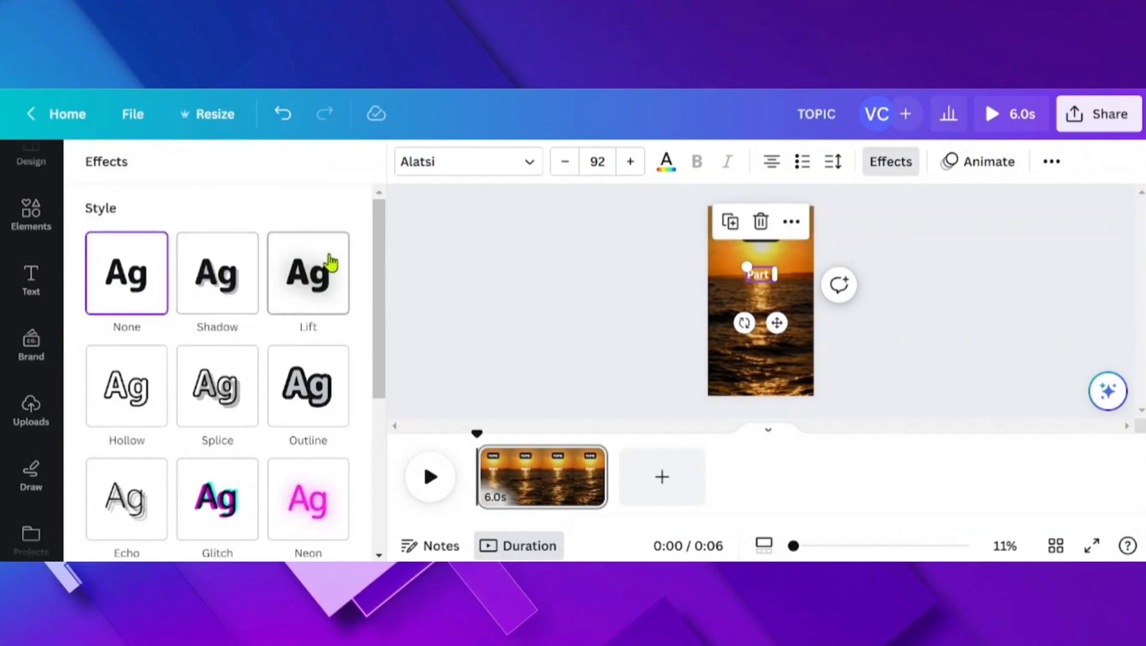
{"action": "scroll", "coordinate": [385, 258], "scroll_direction": "down", "scroll_amount": 1}
{"action": "left_click_drag", "start_coordinate": [383, 251], "coordinate": [381, 335]}
{"action": "left_click", "coordinate": [307, 348]}
{"action": "left_click", "coordinate": [335, 386]}
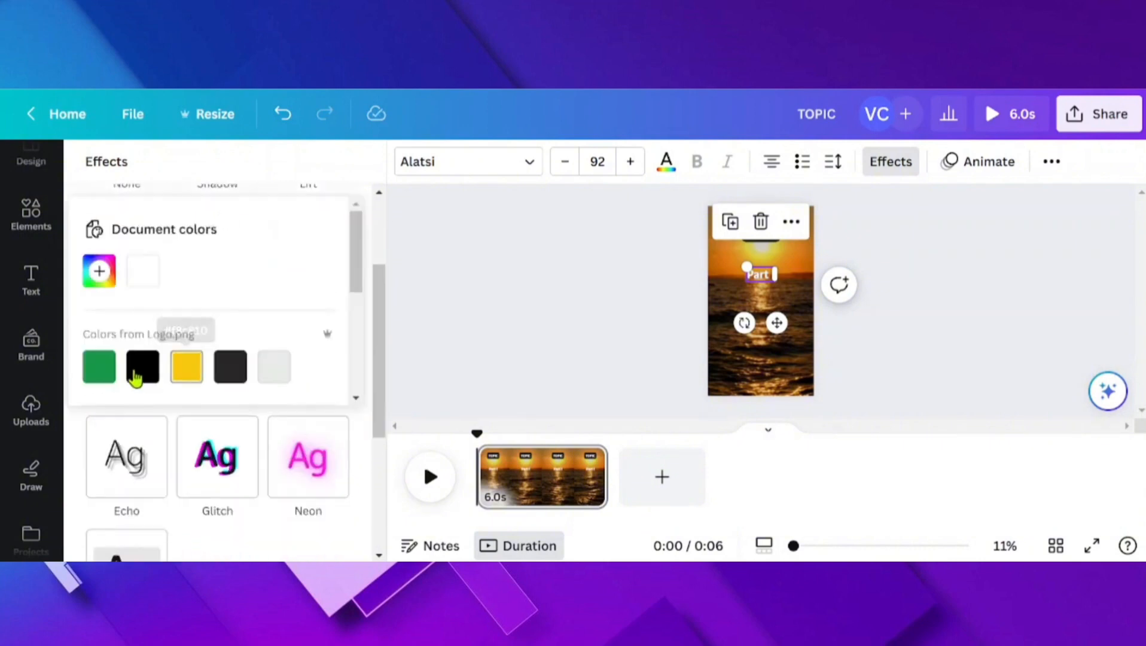
{"action": "left_click", "coordinate": [138, 370]}
{"action": "left_click", "coordinate": [367, 318]}
{"action": "left_click_drag", "start_coordinate": [146, 358], "coordinate": [204, 364]}
{"action": "left_click", "coordinate": [659, 270]}
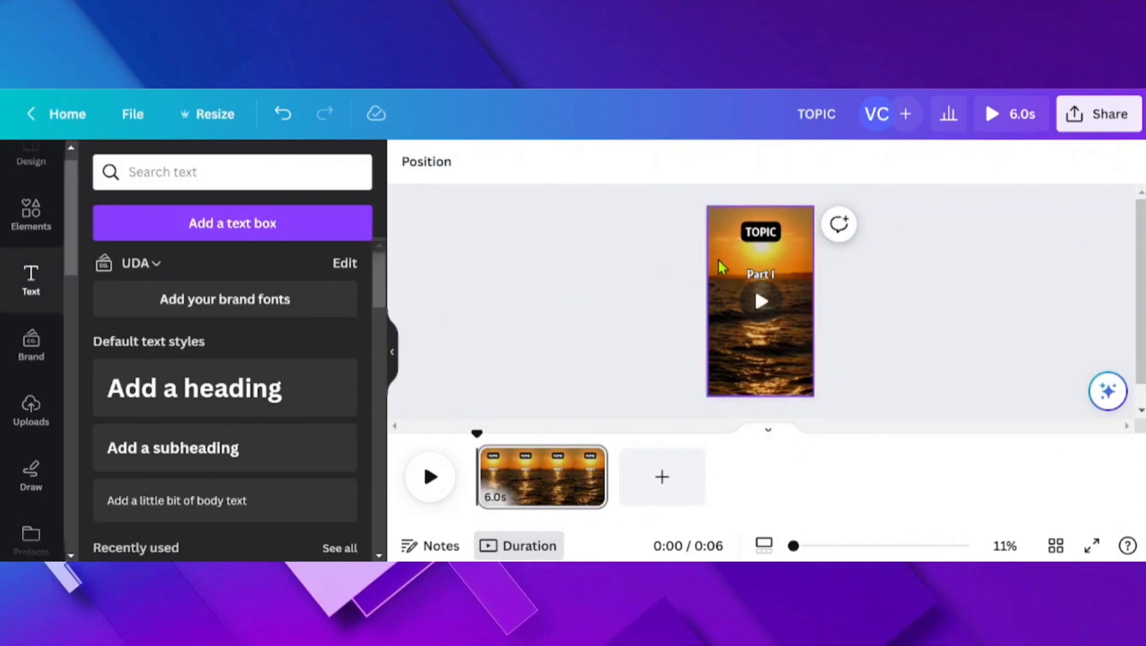
Step: Duplicate the "Part 1" text, place the copy directly below it and change the copy's text to "Part 2"
{"action": "left_click", "coordinate": [753, 281]}
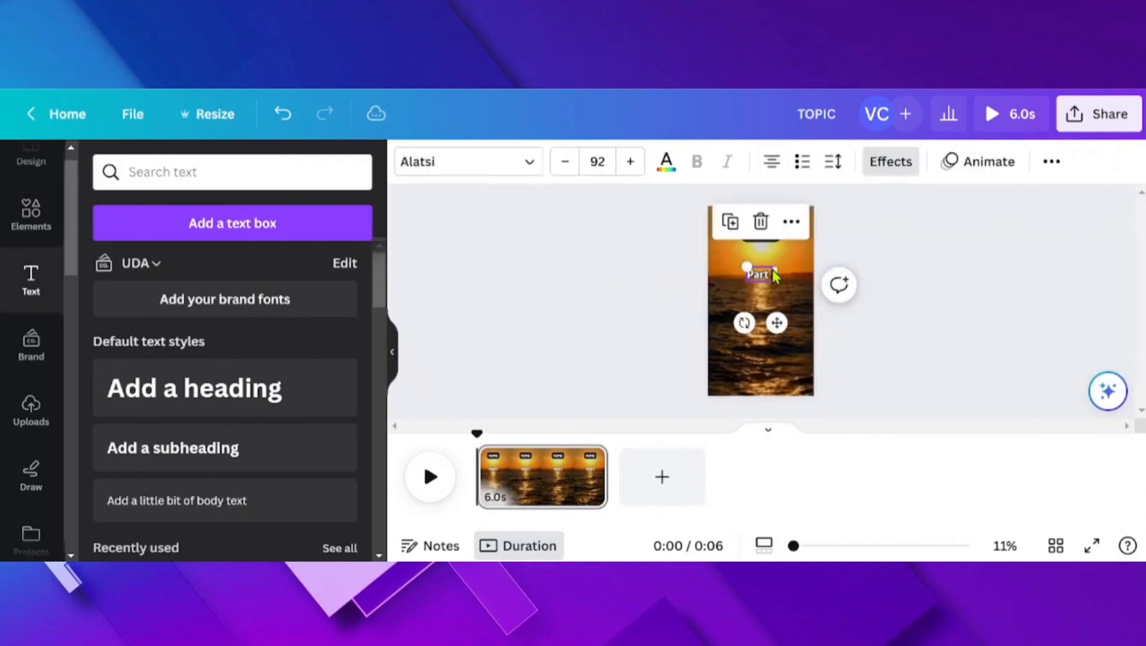
{"action": "left_click", "coordinate": [730, 222]}
{"action": "left_click_drag", "start_coordinate": [777, 323], "coordinate": [779, 347]}
{"action": "double_click", "coordinate": [761, 301]}
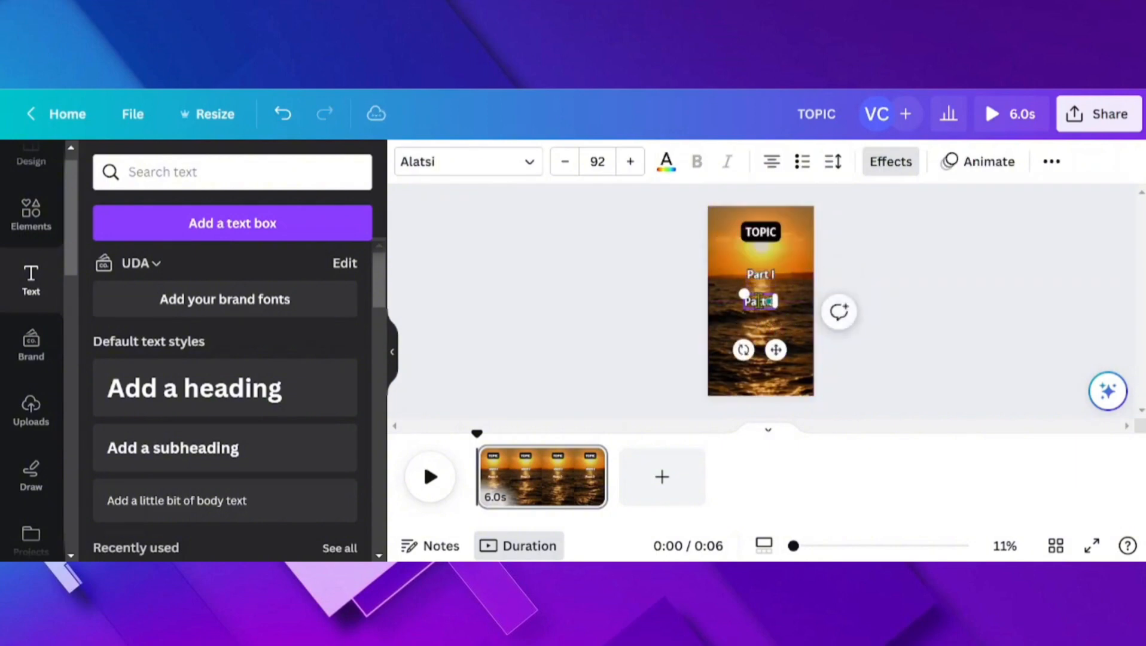
{"action": "type", "text": "2"}
{"action": "left_click", "coordinate": [889, 289]}
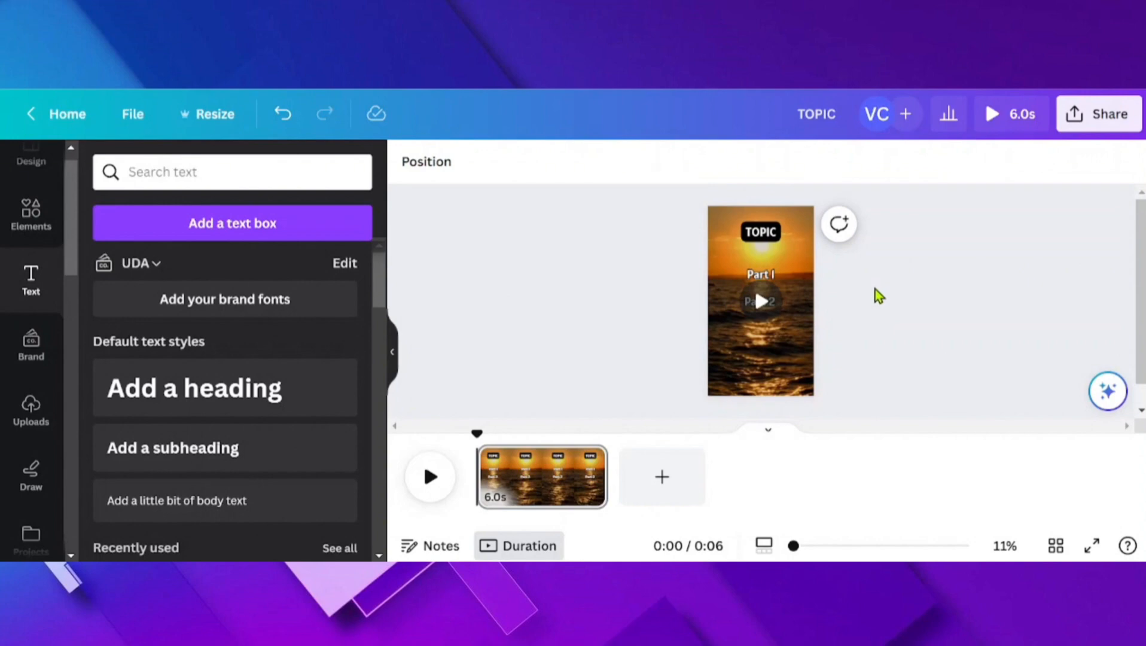
Step: Widen the "Part 1" and "Part 2" text boxes on both sides to span most of the page width
{"action": "left_click", "coordinate": [768, 274]}
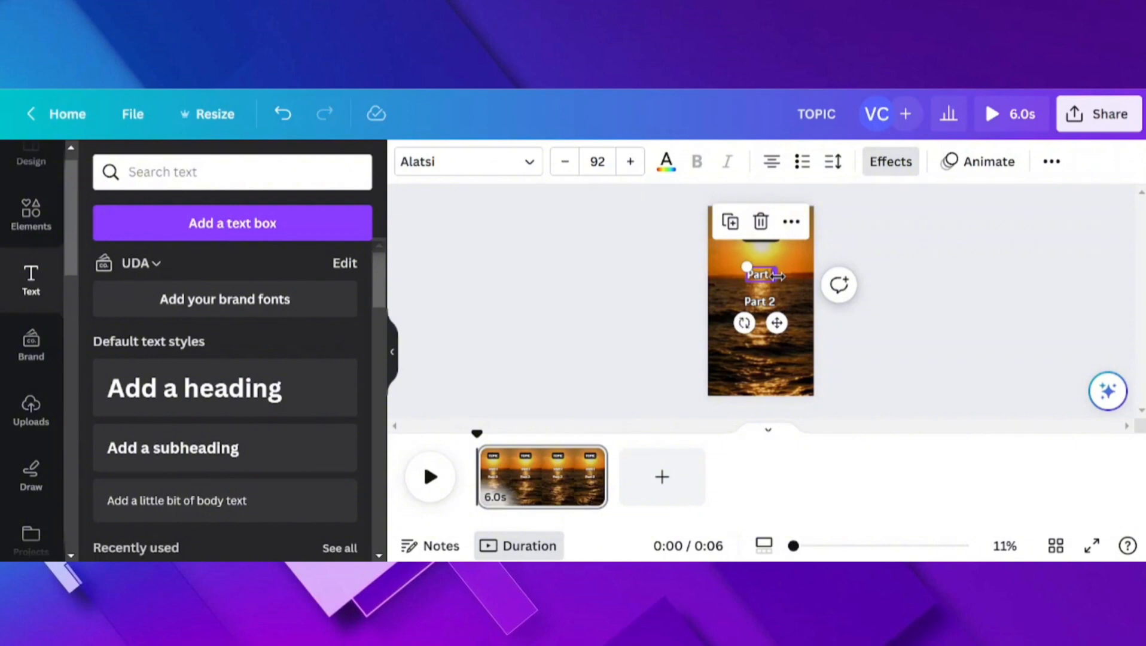
{"action": "left_click_drag", "start_coordinate": [778, 276], "coordinate": [712, 275]}
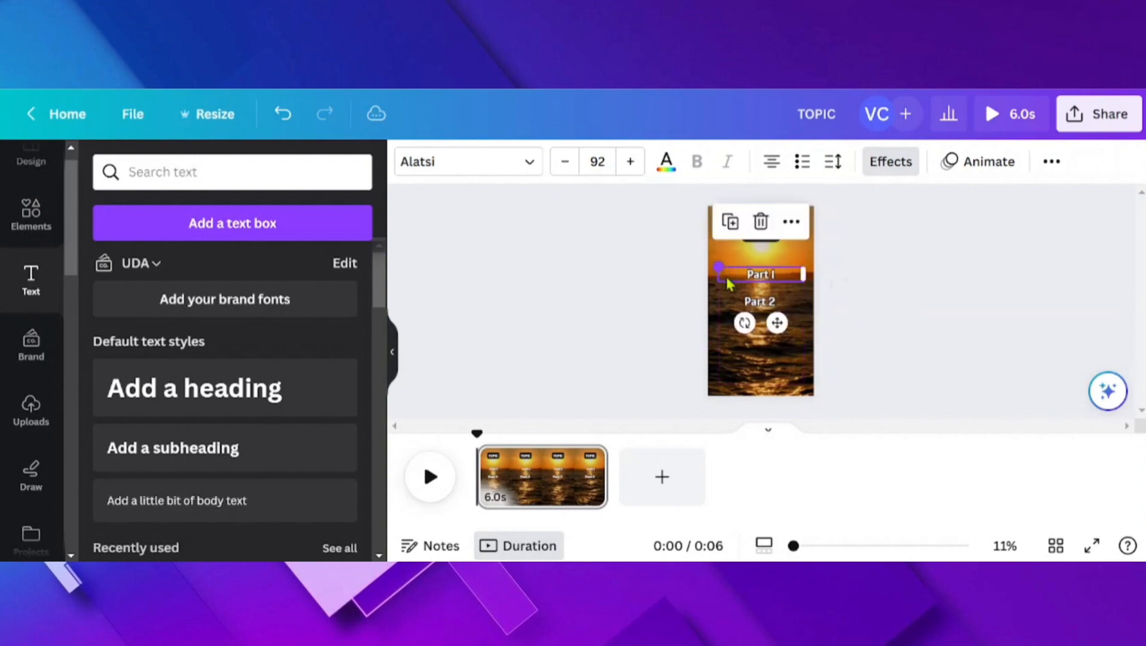
{"action": "left_click", "coordinate": [759, 302]}
{"action": "left_click_drag", "start_coordinate": [788, 300], "coordinate": [718, 301]}
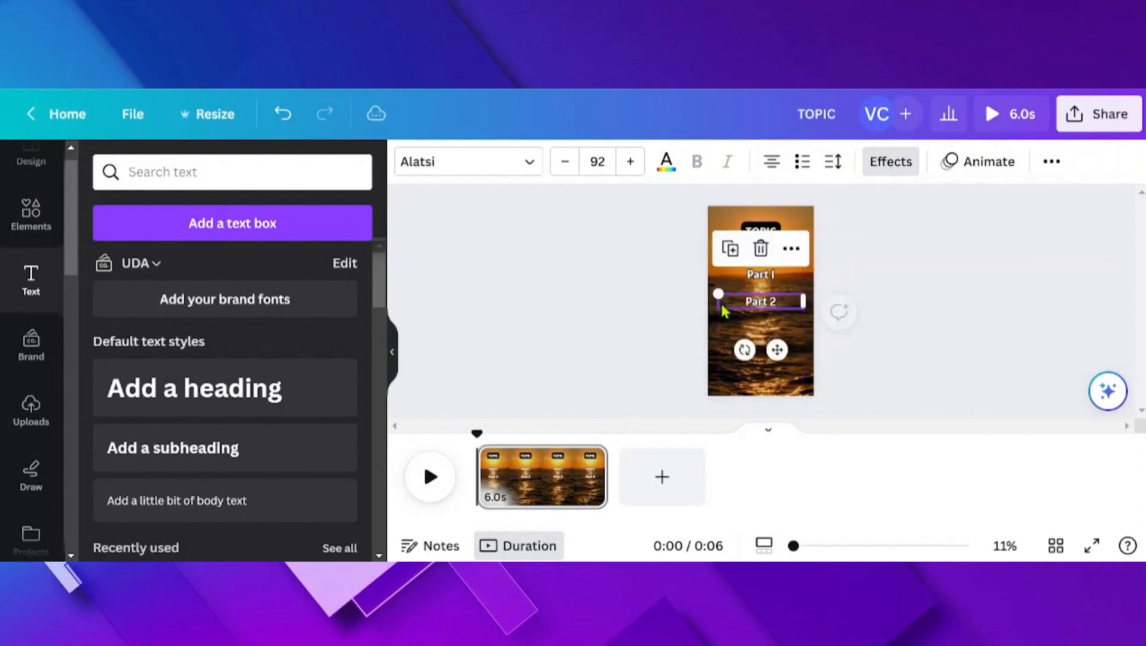
{"action": "left_click", "coordinate": [864, 268]}
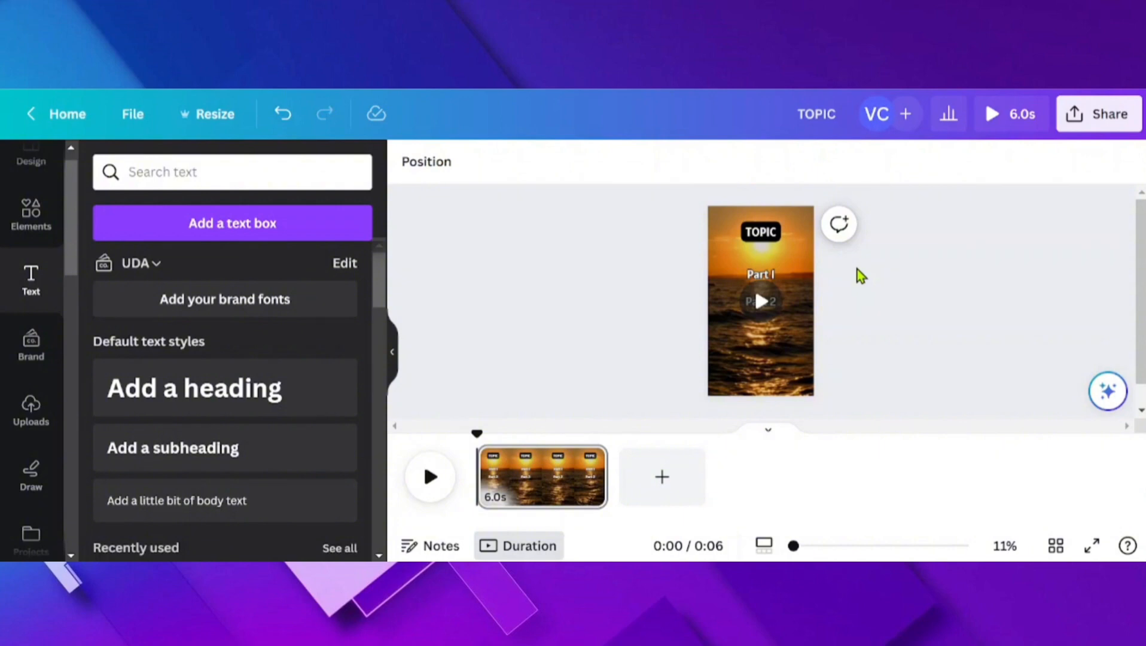
Step: Show the timing of the "Part 1" text and trim its end to the 3-second mark
{"action": "left_click", "coordinate": [765, 278]}
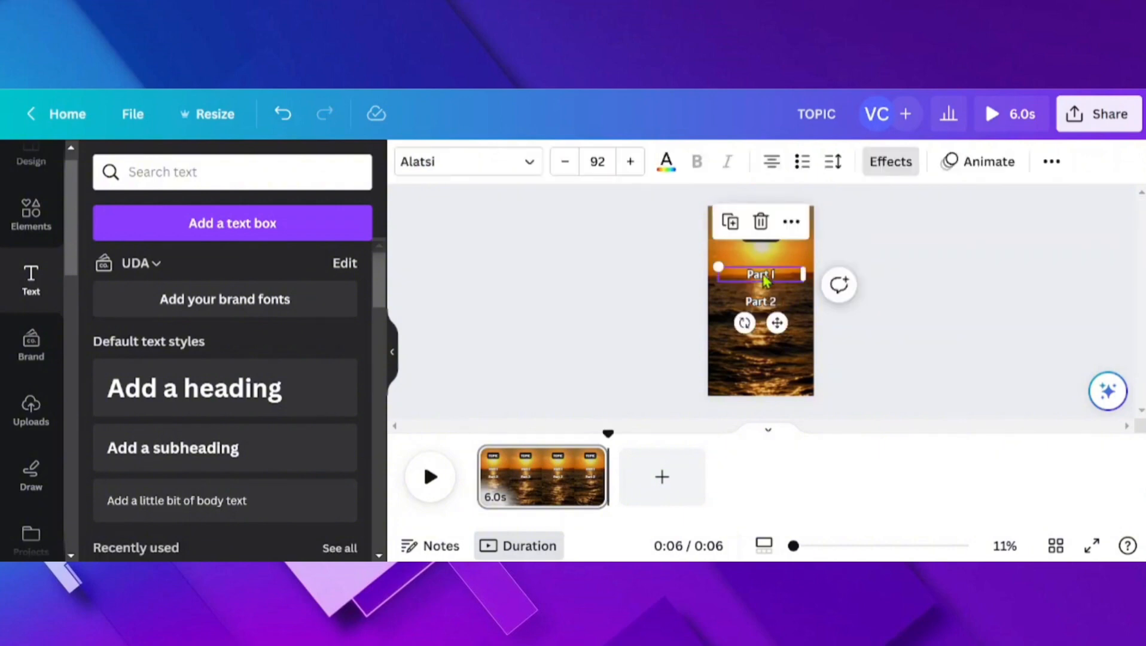
{"action": "right_click", "coordinate": [765, 278]}
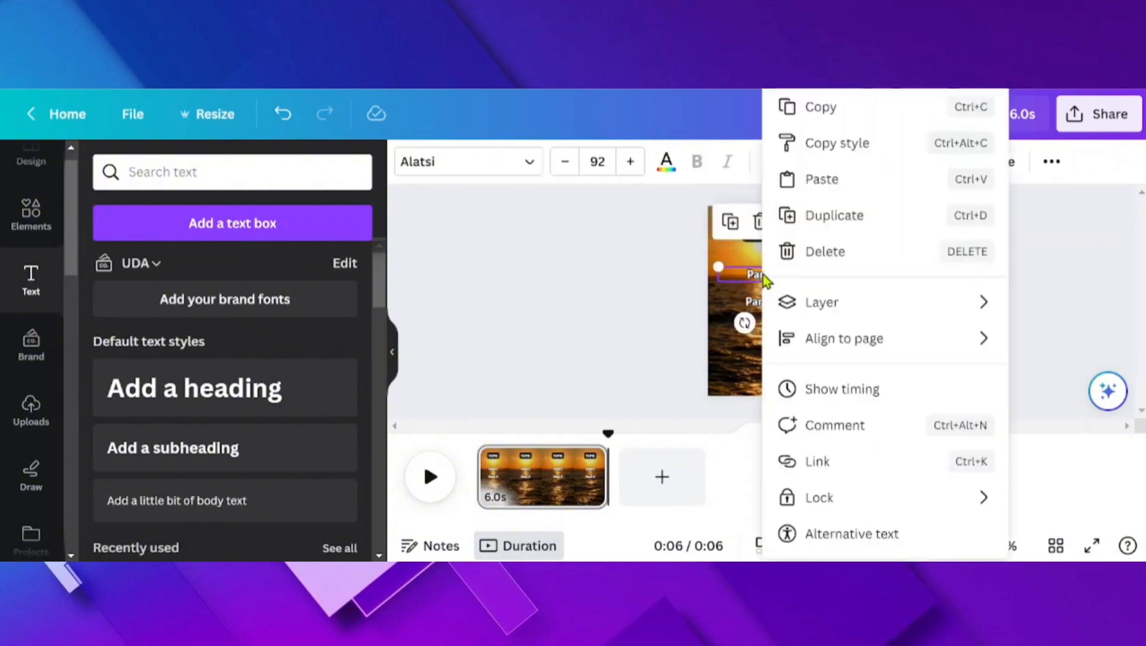
{"action": "left_click", "coordinate": [828, 389]}
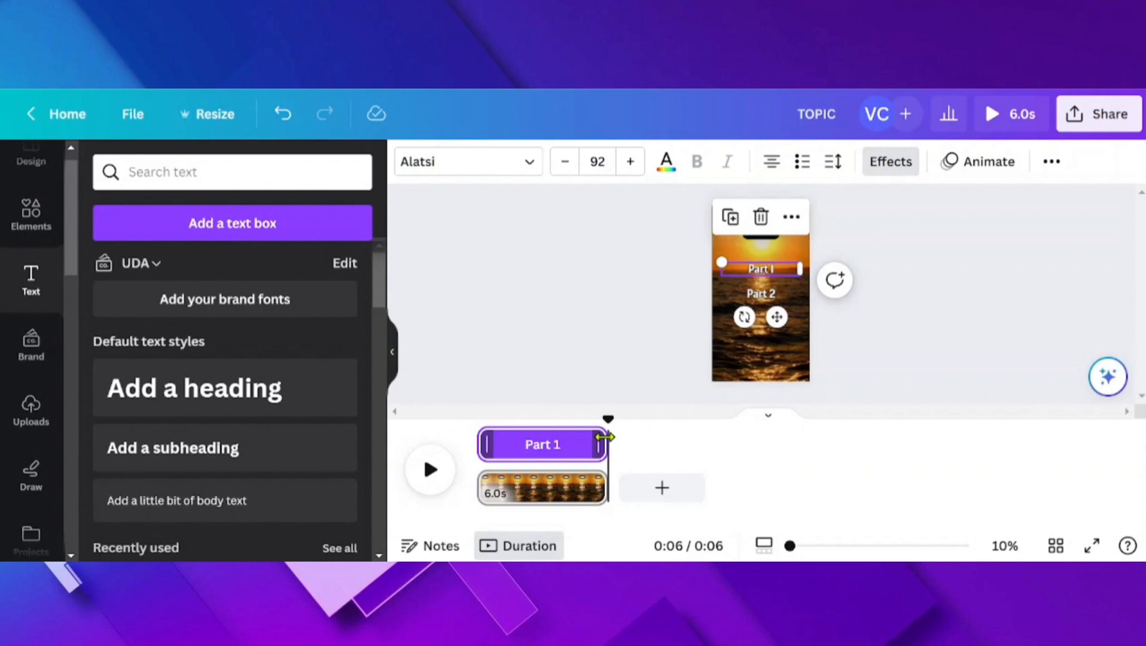
{"action": "key", "text": "ctrl+z"}
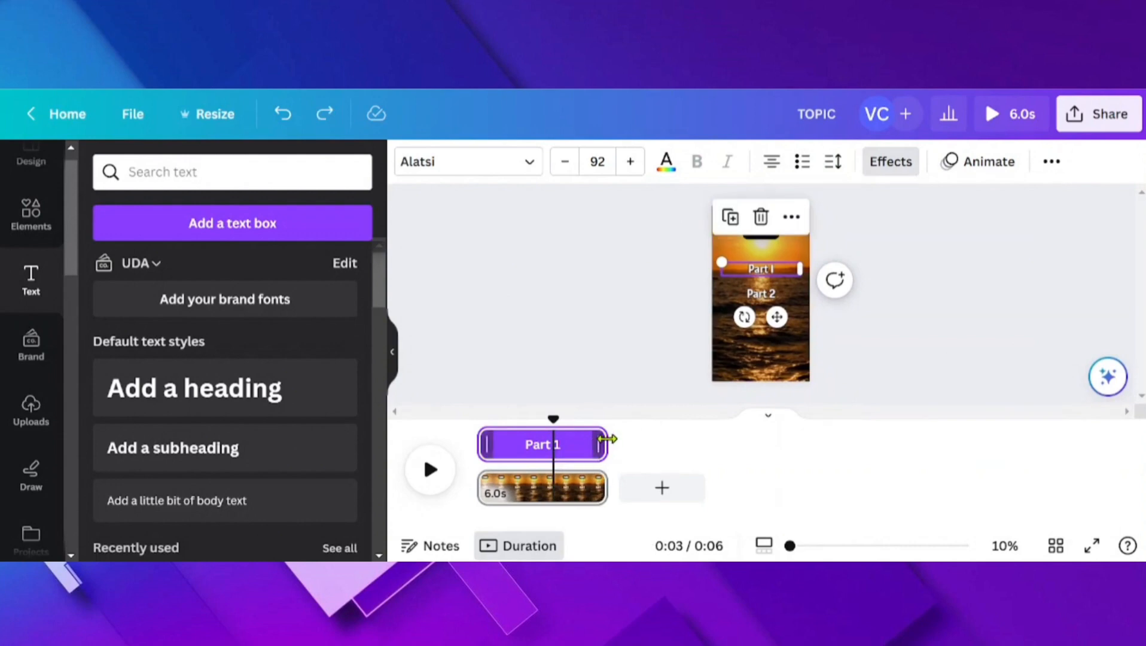
{"action": "left_click_drag", "start_coordinate": [606, 439], "coordinate": [553, 439]}
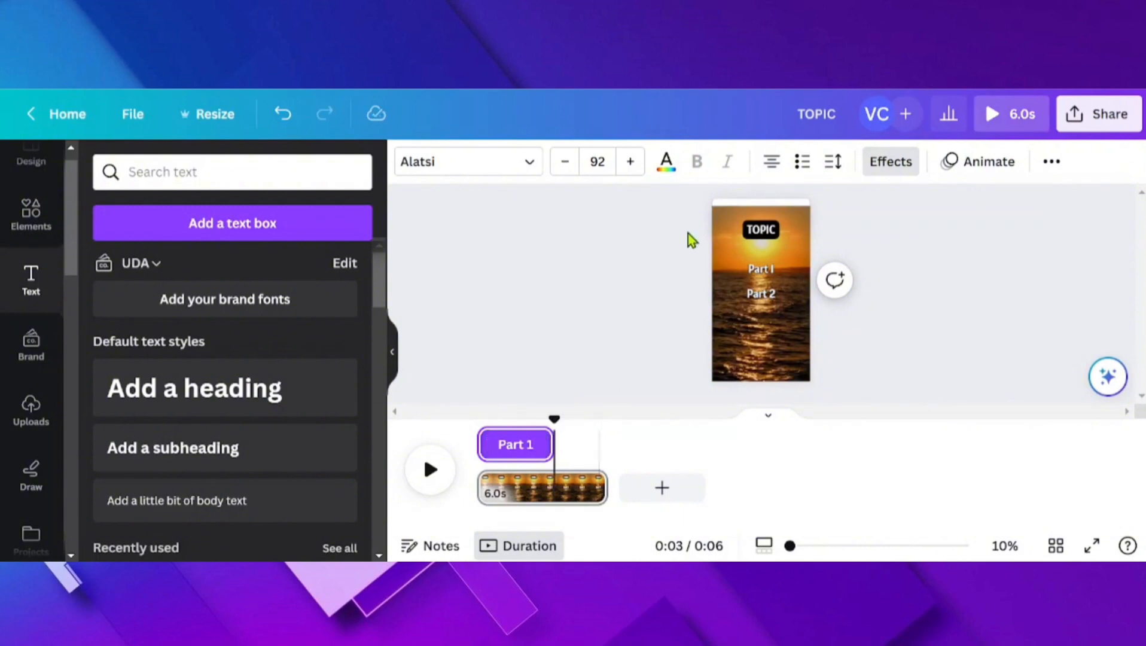
Step: Show the timing of the "Part 2" text and trim its start to the 3-second mark
{"action": "left_click", "coordinate": [760, 294]}
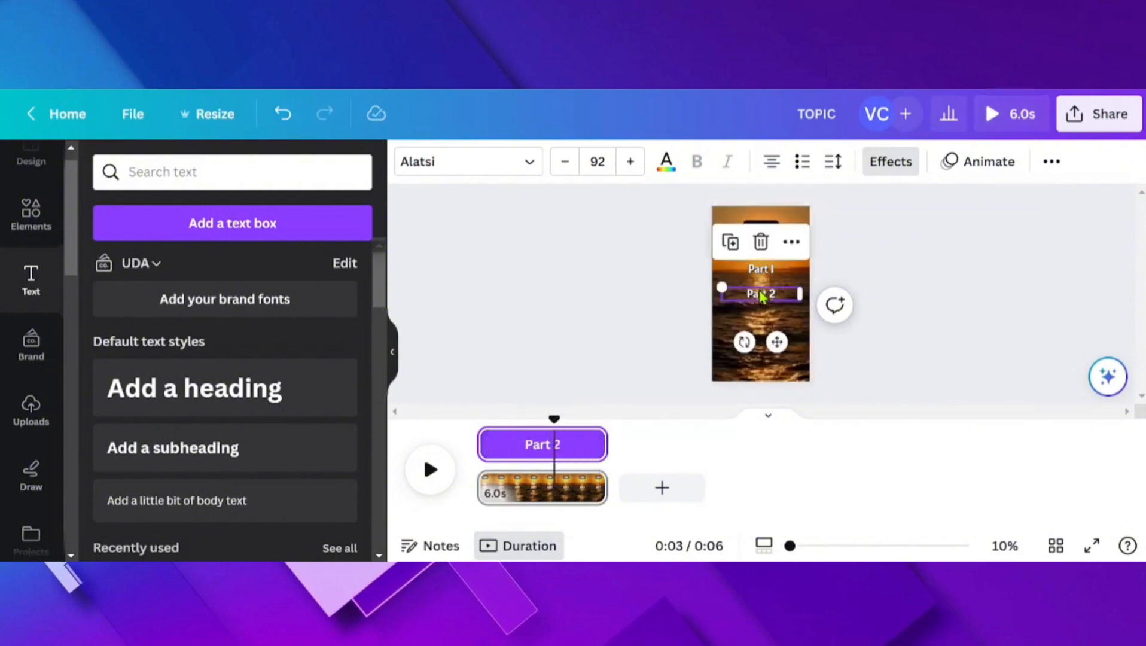
{"action": "right_click", "coordinate": [760, 294]}
{"action": "left_click", "coordinate": [836, 390]}
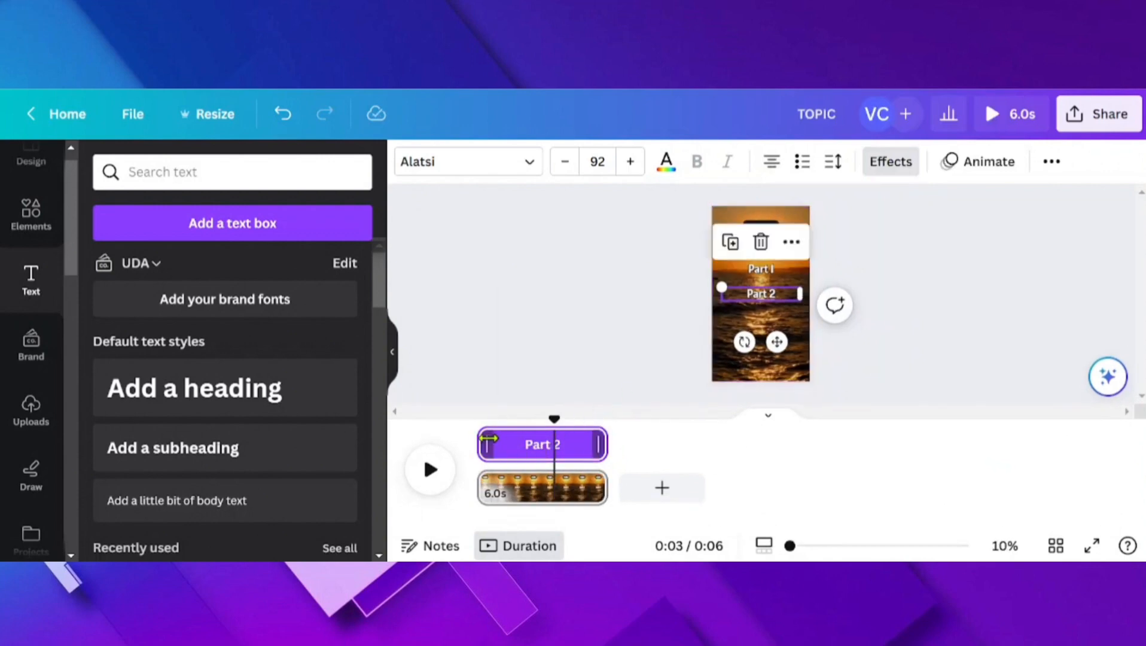
{"action": "left_click_drag", "start_coordinate": [482, 439], "coordinate": [560, 435]}
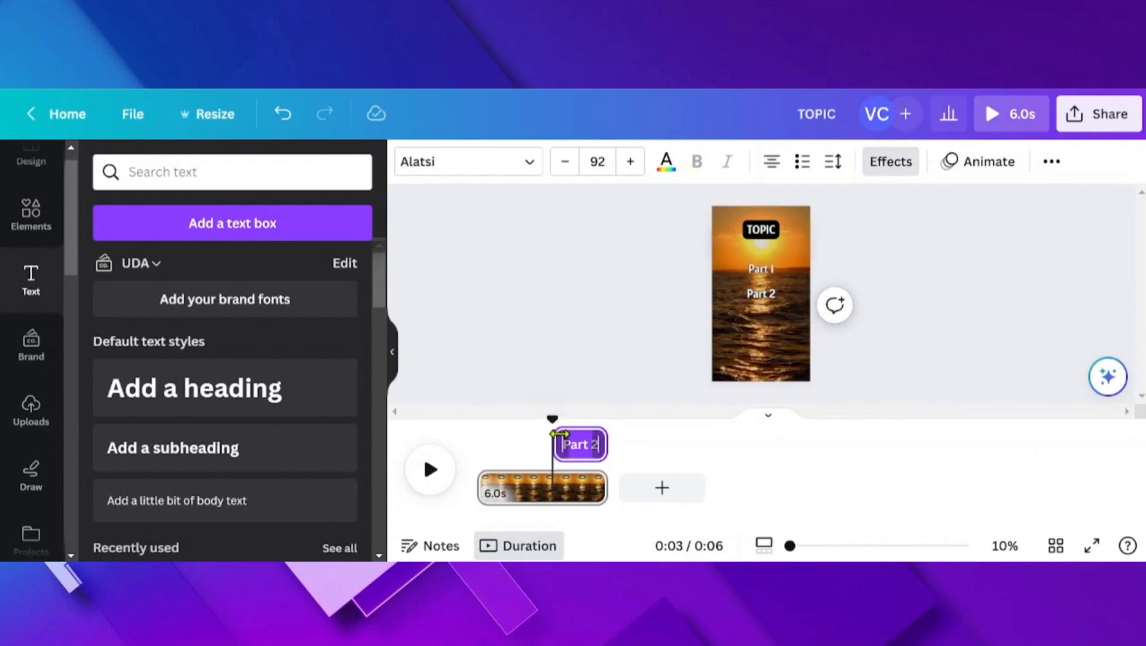
{"action": "left_click", "coordinate": [640, 445]}
{"action": "left_click", "coordinate": [903, 263]}
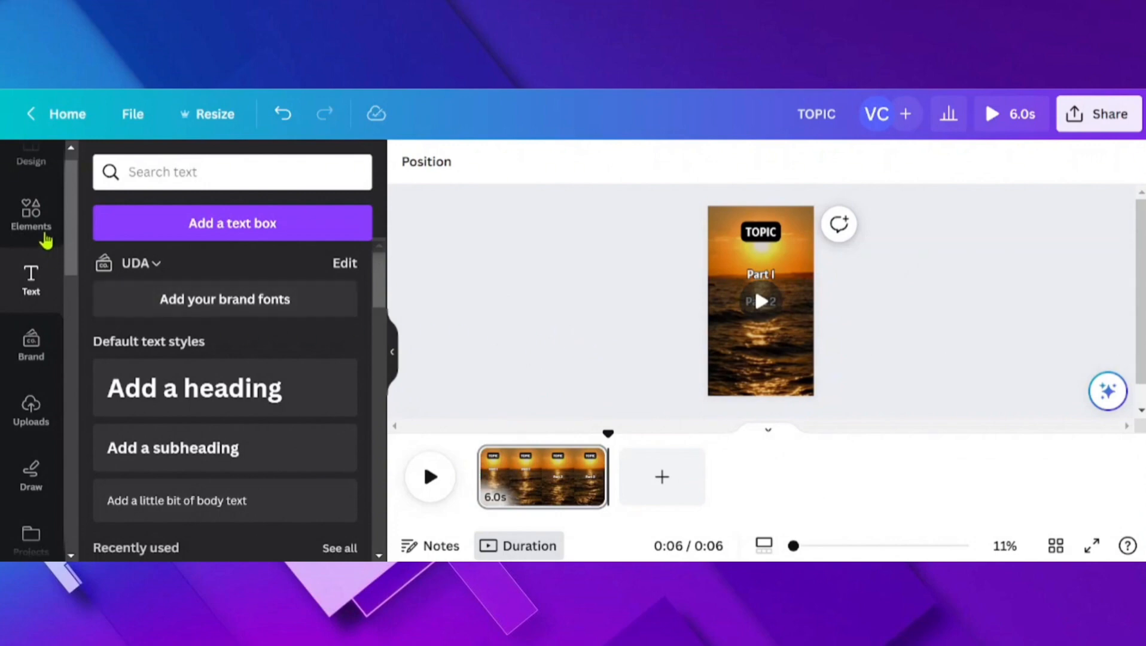
Step: Open the Bulk create app and choose to enter its data manually
{"action": "left_click_drag", "start_coordinate": [71, 222], "coordinate": [79, 285]}
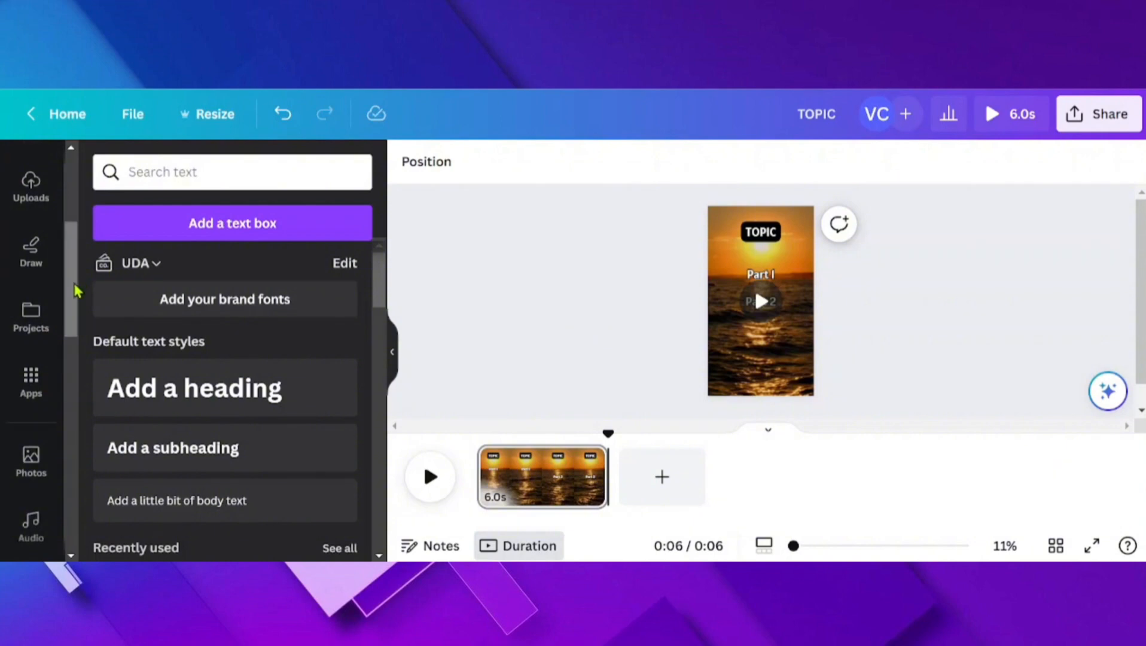
{"action": "left_click", "coordinate": [32, 378]}
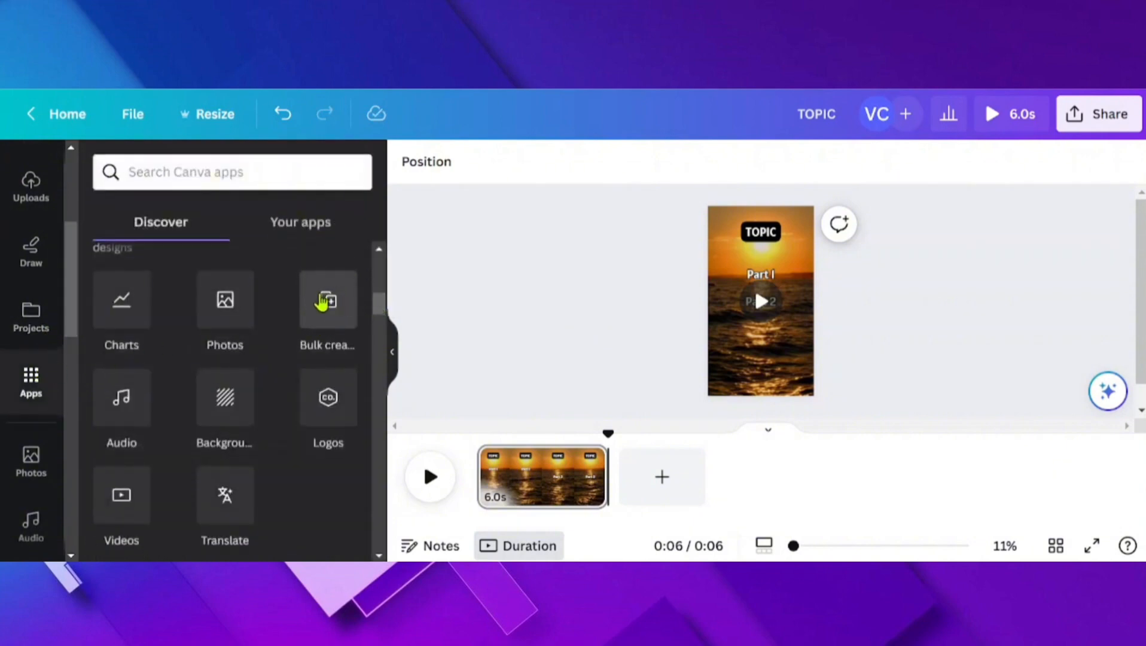
{"action": "left_click", "coordinate": [219, 174]}
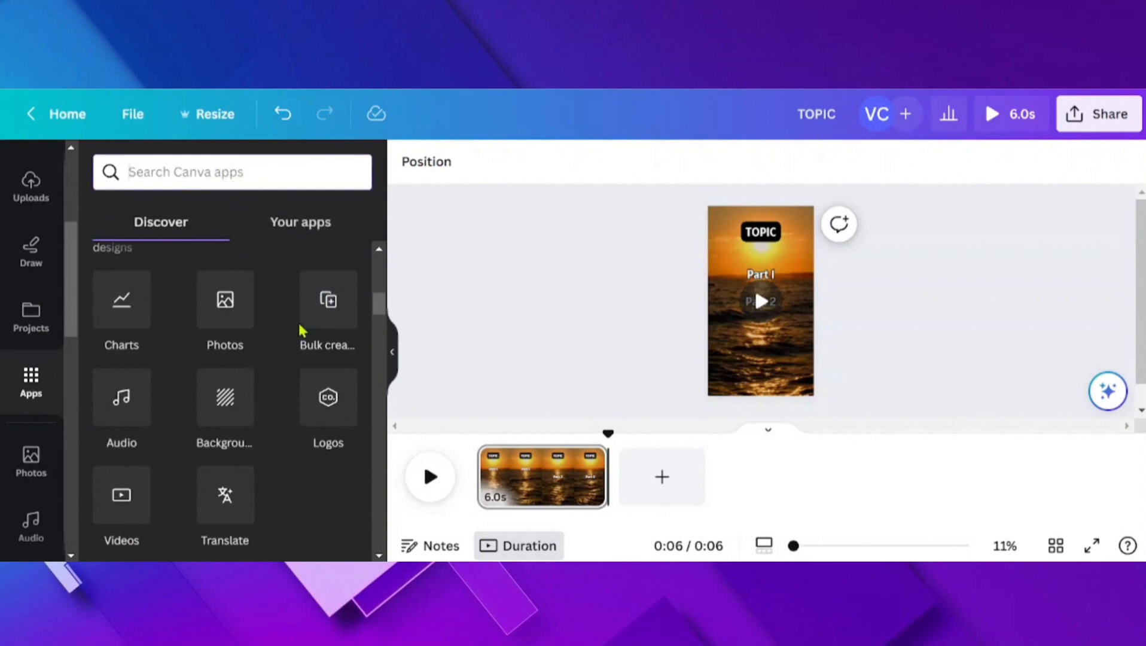
{"action": "left_click", "coordinate": [326, 311]}
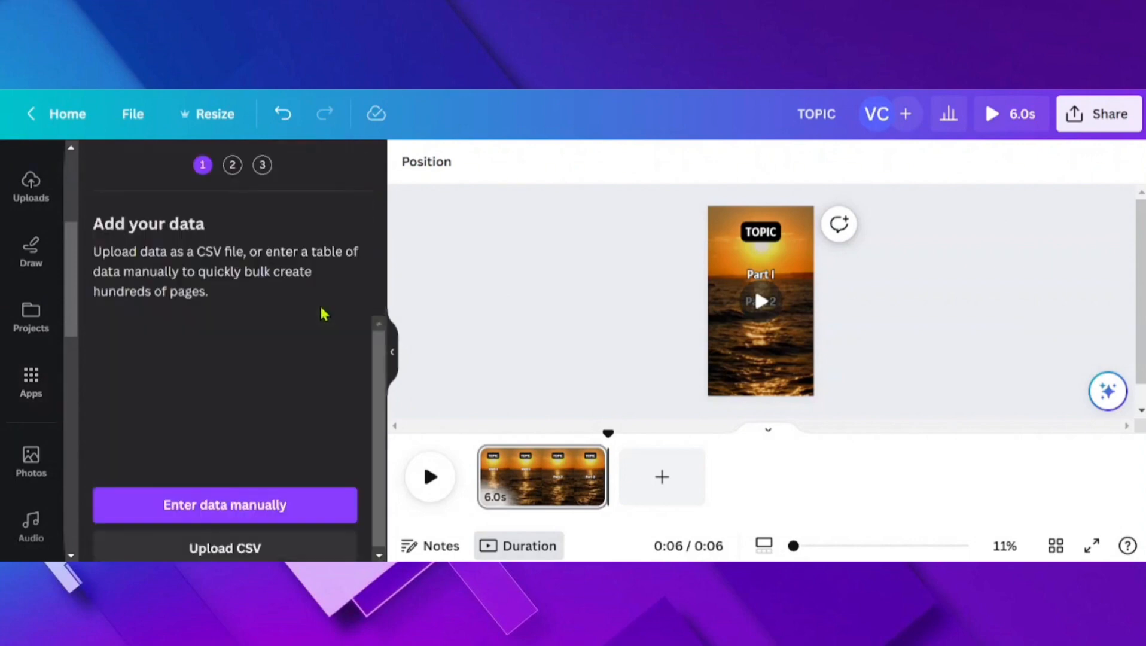
{"action": "scroll", "coordinate": [233, 527], "scroll_direction": "down", "scroll_amount": 2}
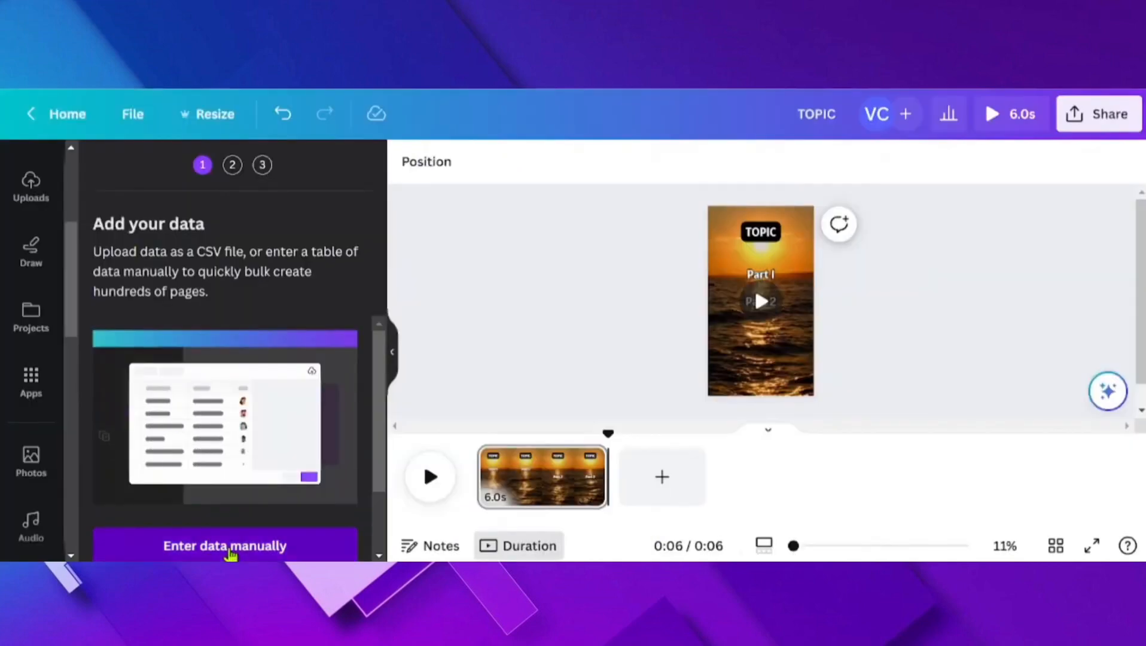
{"action": "left_click", "coordinate": [219, 546]}
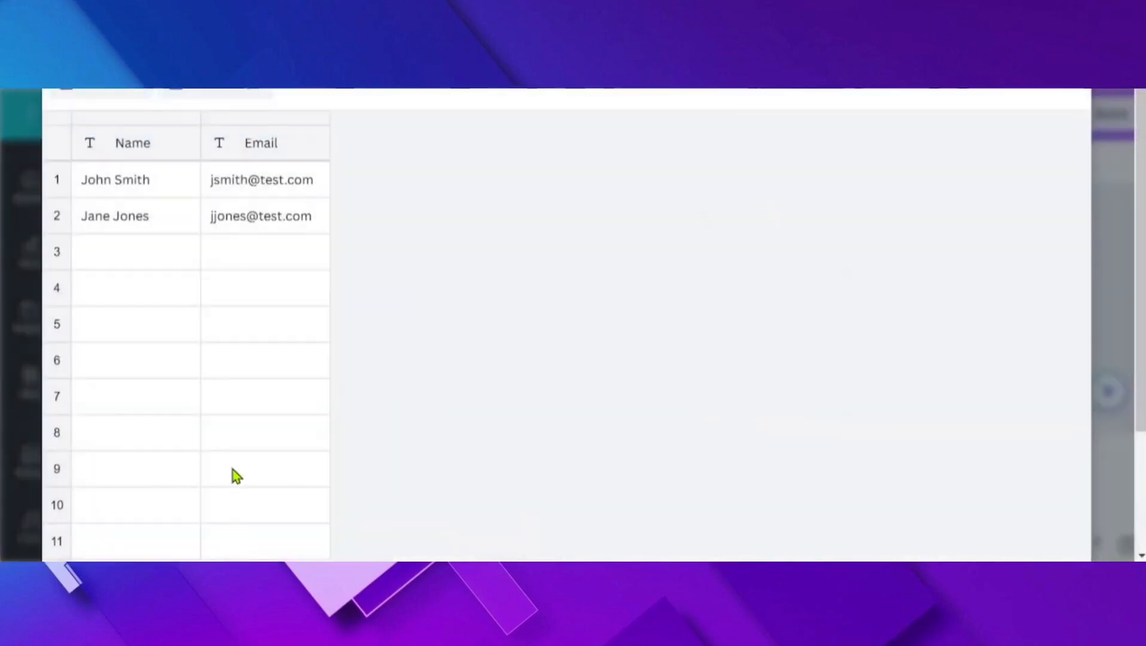
Step: Paste the facts table with Topic, Part 1 and Part 2 columns over the sample data, starting at the first header cell, and finish data entry
{"action": "left_click", "coordinate": [88, 138]}
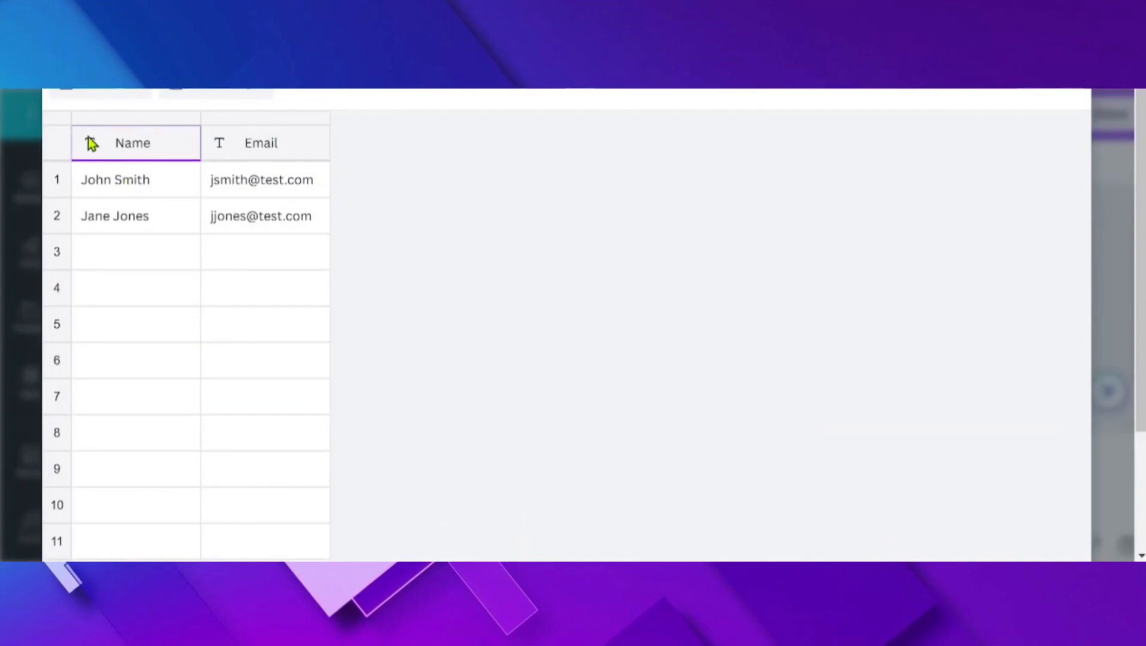
{"action": "right_click", "coordinate": [88, 137]}
{"action": "left_click", "coordinate": [137, 197]}
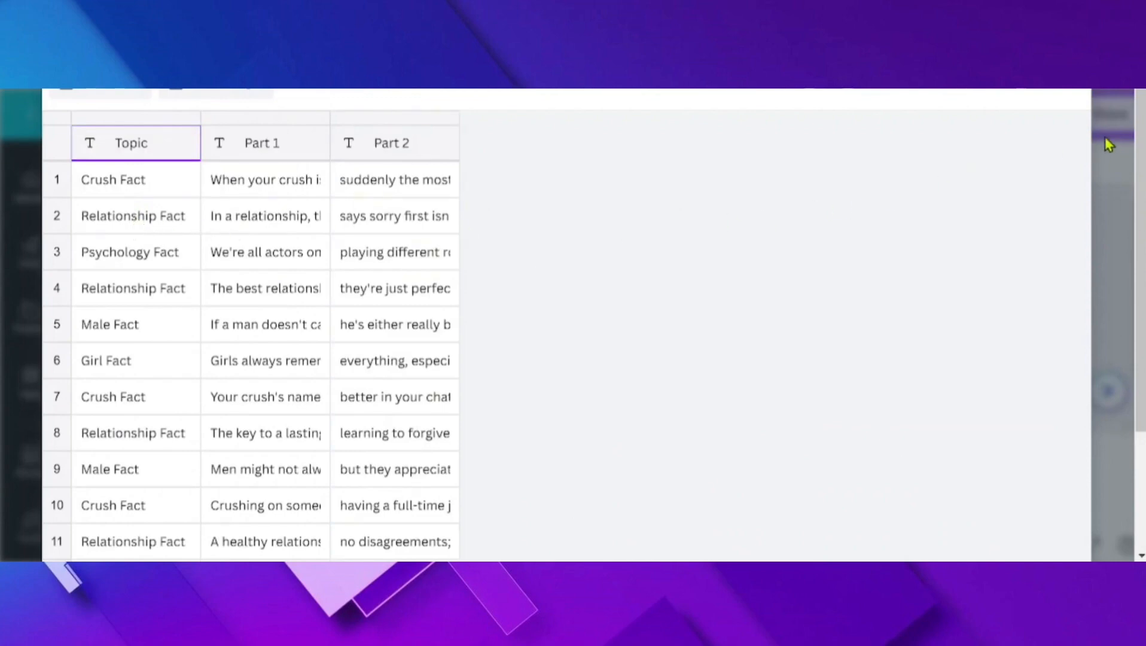
{"action": "left_click_drag", "start_coordinate": [1139, 135], "coordinate": [1129, 317]}
{"action": "left_click", "coordinate": [1045, 517]}
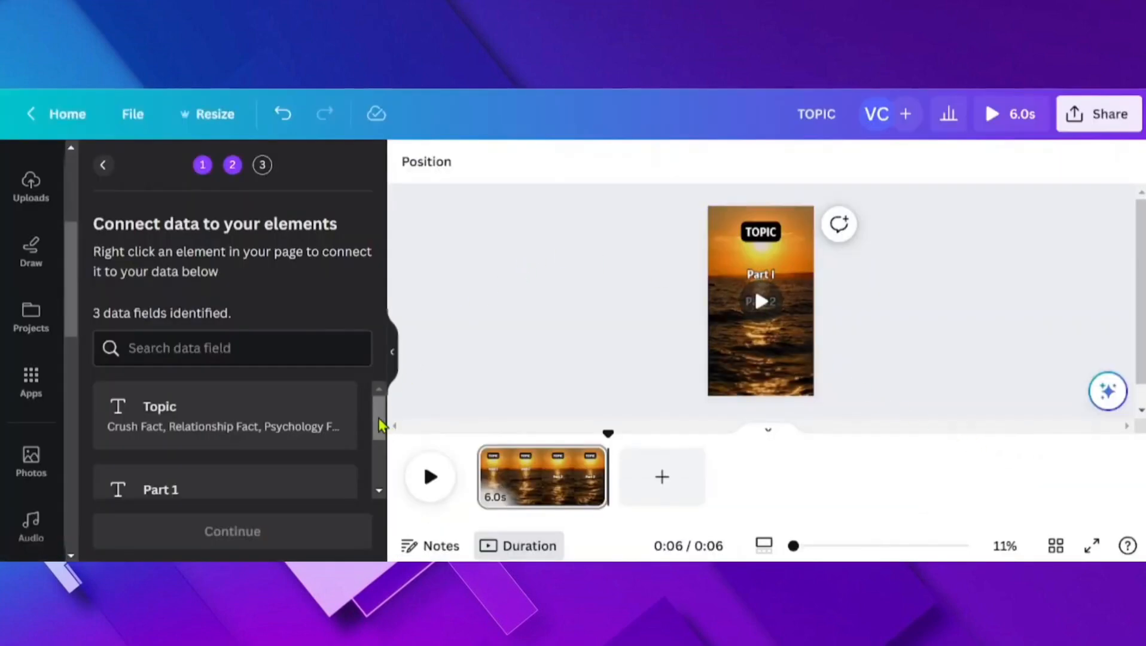
Step: Connect the "TOPIC" heading to the Topic data field
{"action": "scroll", "coordinate": [380, 422], "scroll_direction": "down", "scroll_amount": 2}
{"action": "scroll", "coordinate": [379, 421], "scroll_direction": "up", "scroll_amount": 2}
{"action": "left_click", "coordinate": [760, 230]}
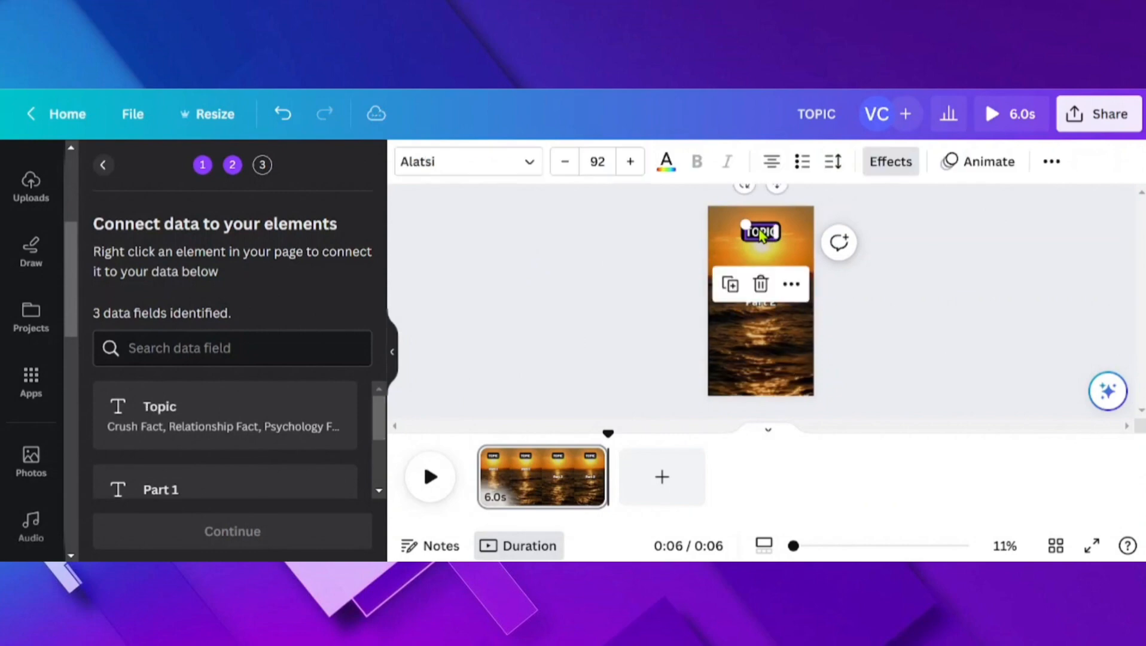
{"action": "right_click", "coordinate": [761, 234]}
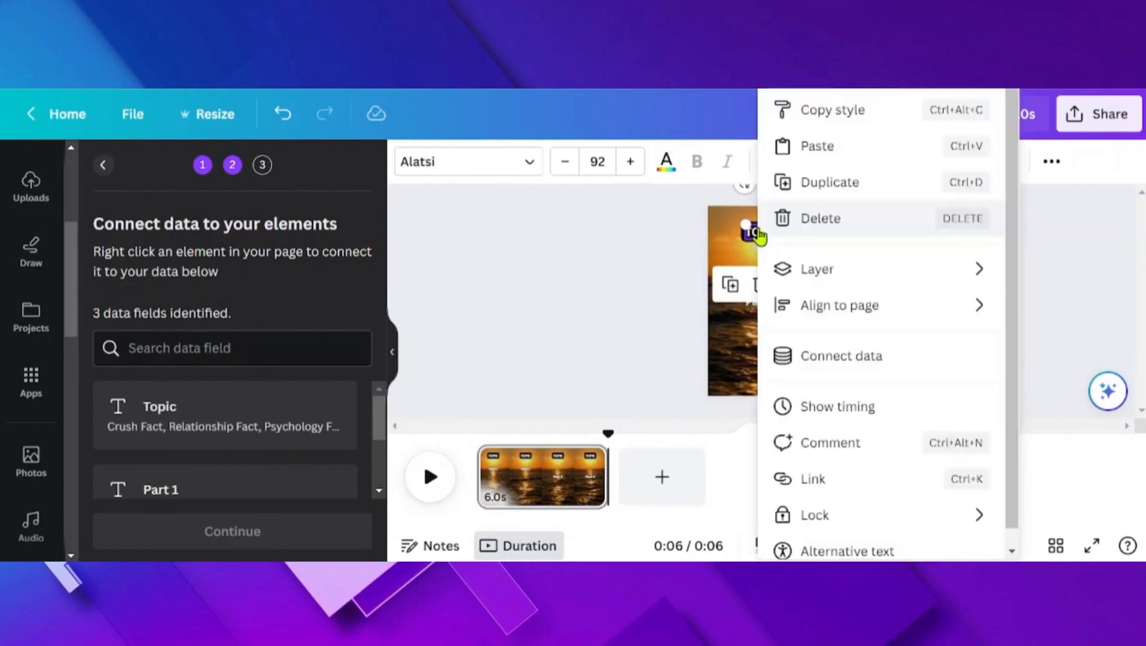
{"action": "left_click", "coordinate": [821, 362]}
{"action": "left_click", "coordinate": [821, 346]}
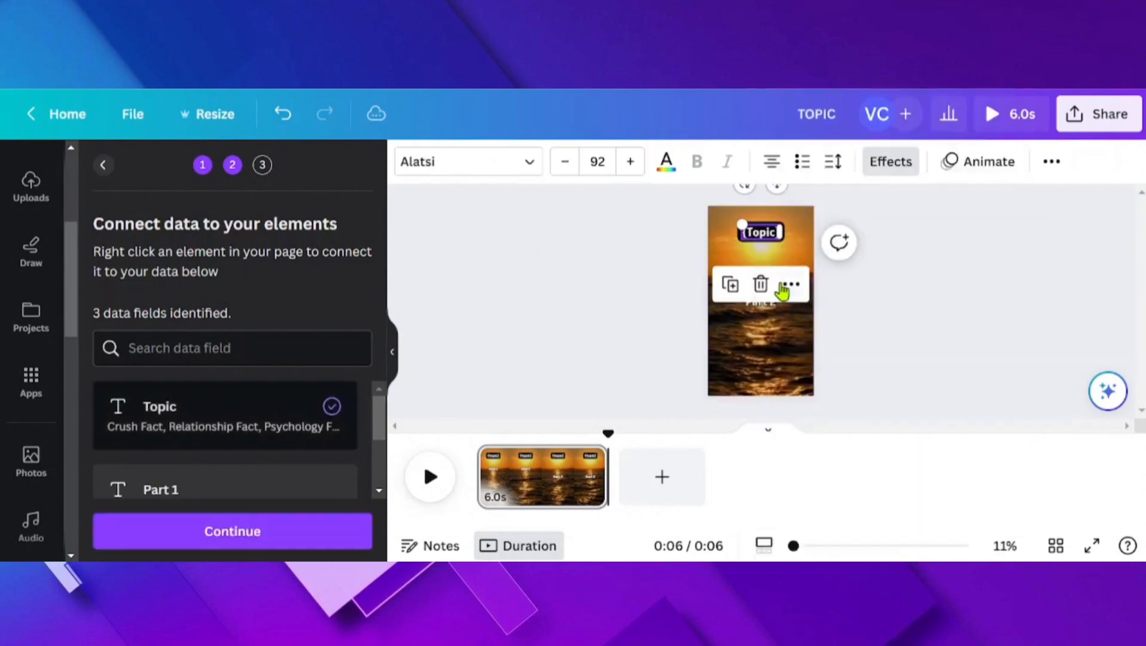
Step: Connect the "Part 1" text to the Part 1 data field
{"action": "left_click", "coordinate": [760, 276]}
{"action": "right_click", "coordinate": [760, 276]}
{"action": "left_click", "coordinate": [838, 357]}
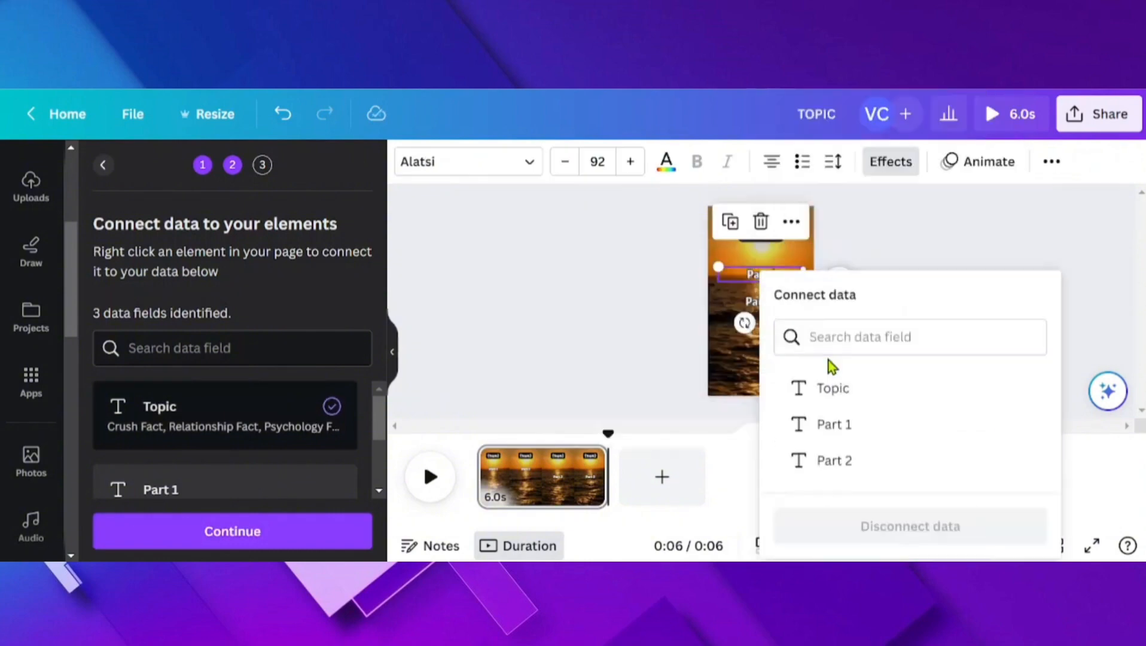
{"action": "left_click", "coordinate": [832, 426]}
Step: Connect the "Part 2" text to the Part 2 data field and move it exactly onto the Part 1 text
{"action": "left_click", "coordinate": [757, 302]}
{"action": "right_click", "coordinate": [766, 305]}
{"action": "left_click", "coordinate": [844, 356]}
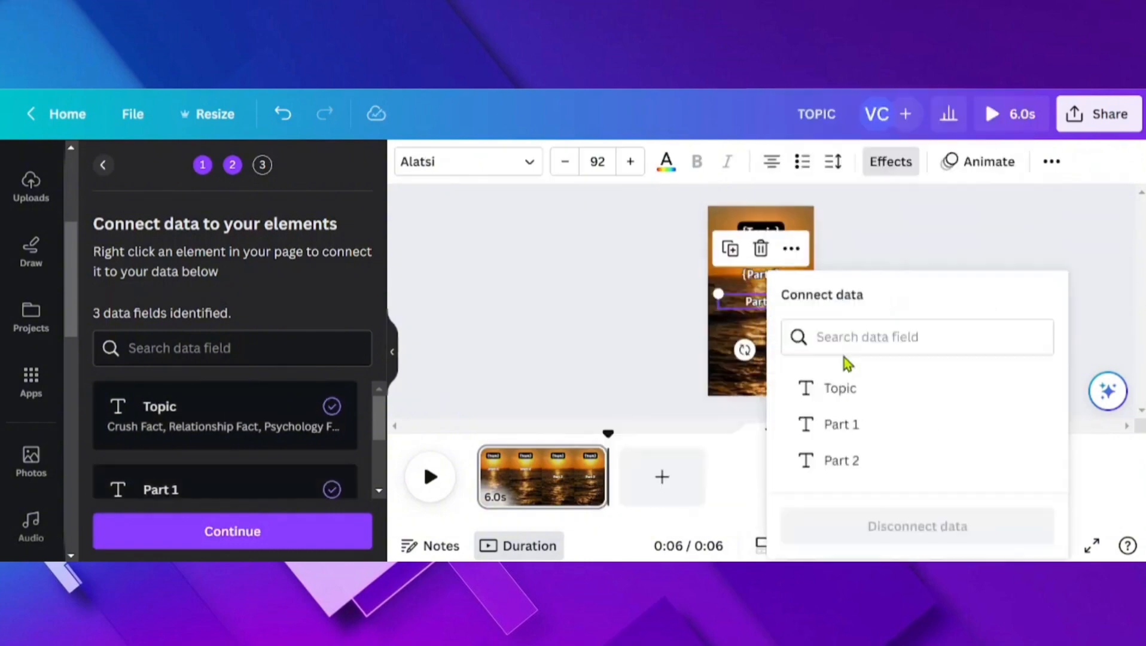
{"action": "left_click", "coordinate": [830, 461]}
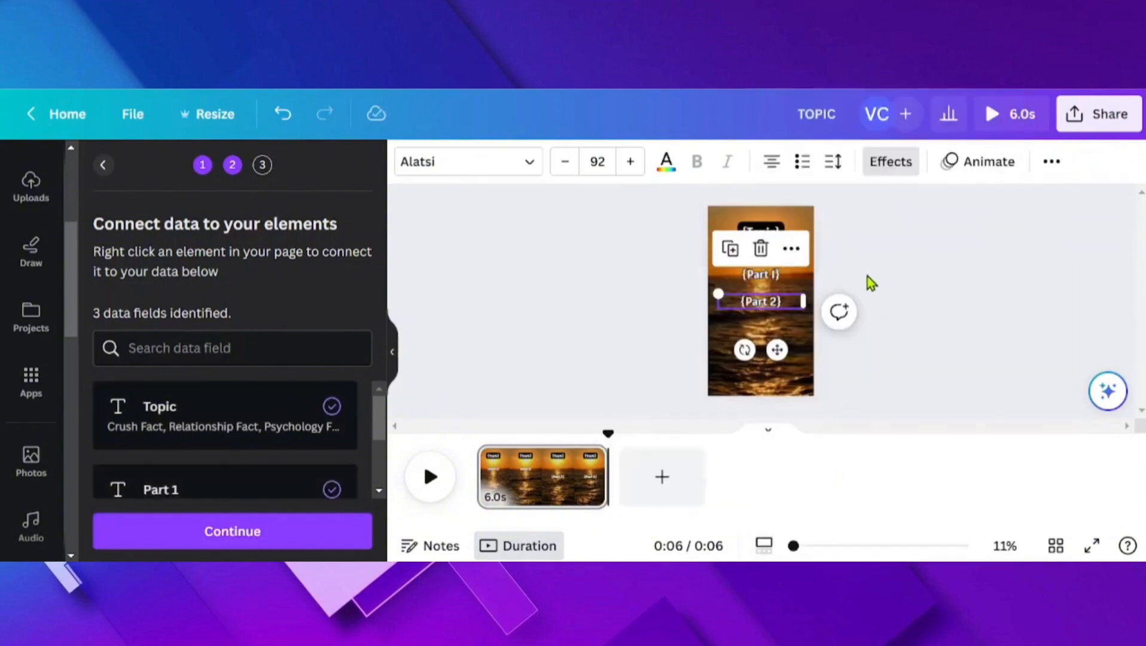
{"action": "left_click_drag", "start_coordinate": [772, 302], "coordinate": [761, 275]}
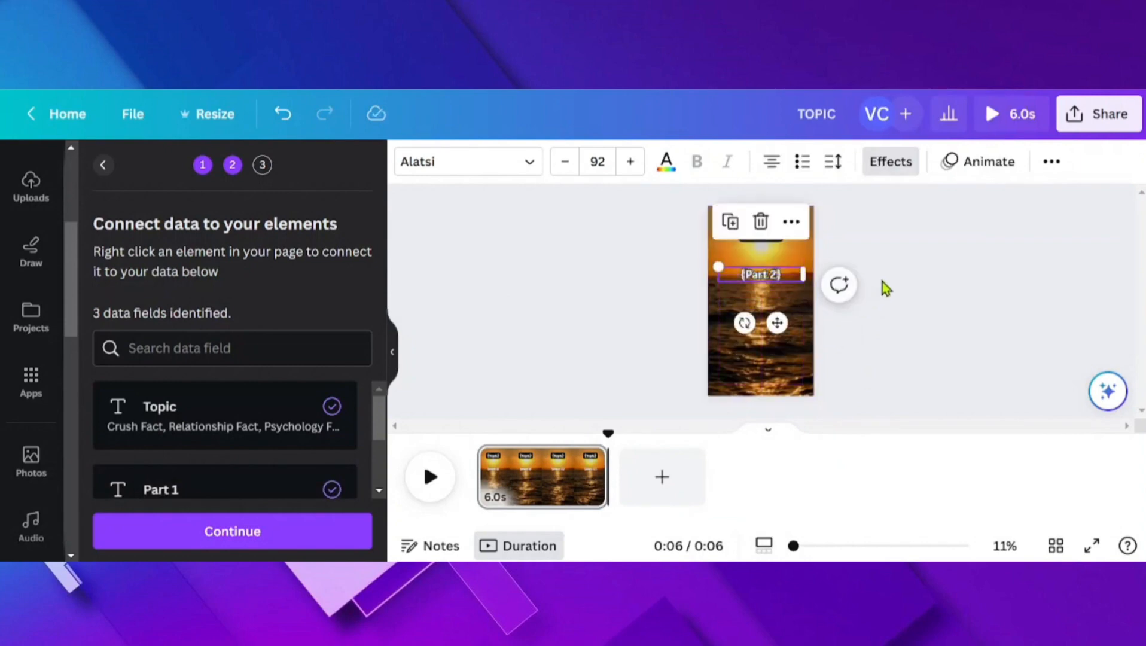
{"action": "left_click", "coordinate": [886, 289]}
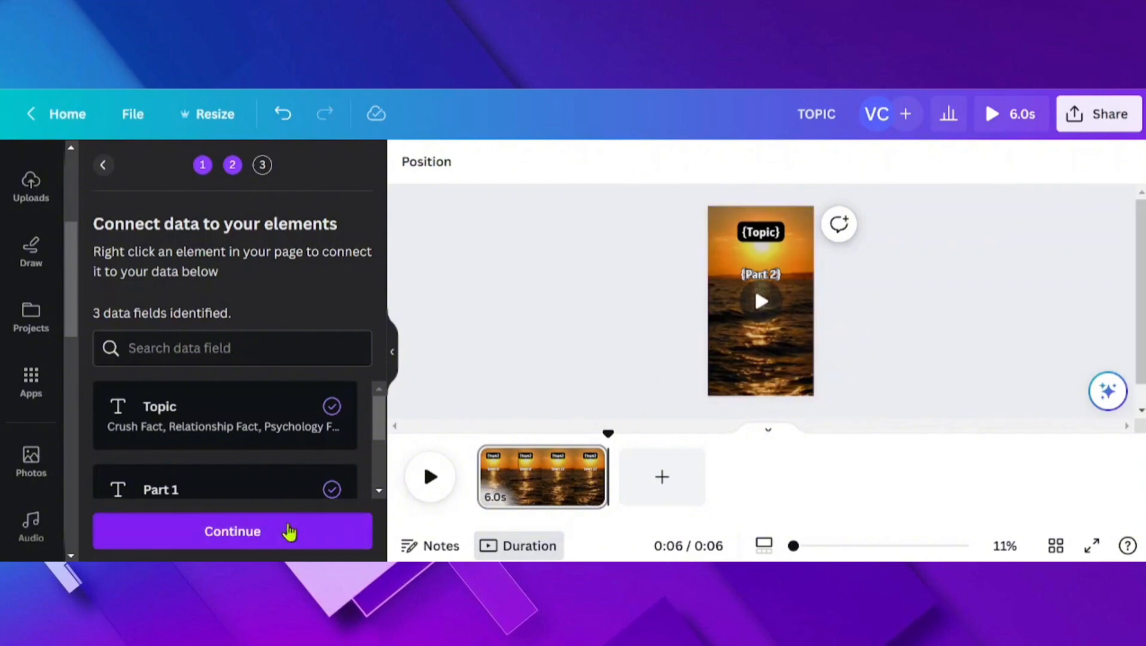
Step: Continue to applying the data and generate the 29 pages from all selected rows
{"action": "left_click", "coordinate": [263, 534]}
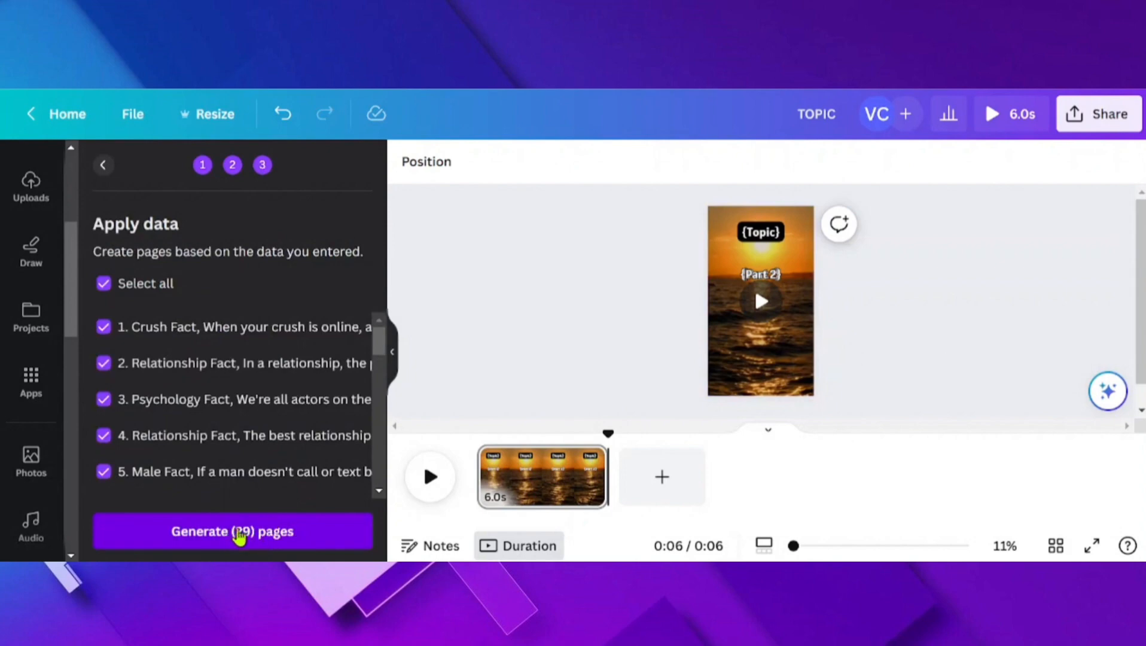
{"action": "left_click", "coordinate": [250, 537]}
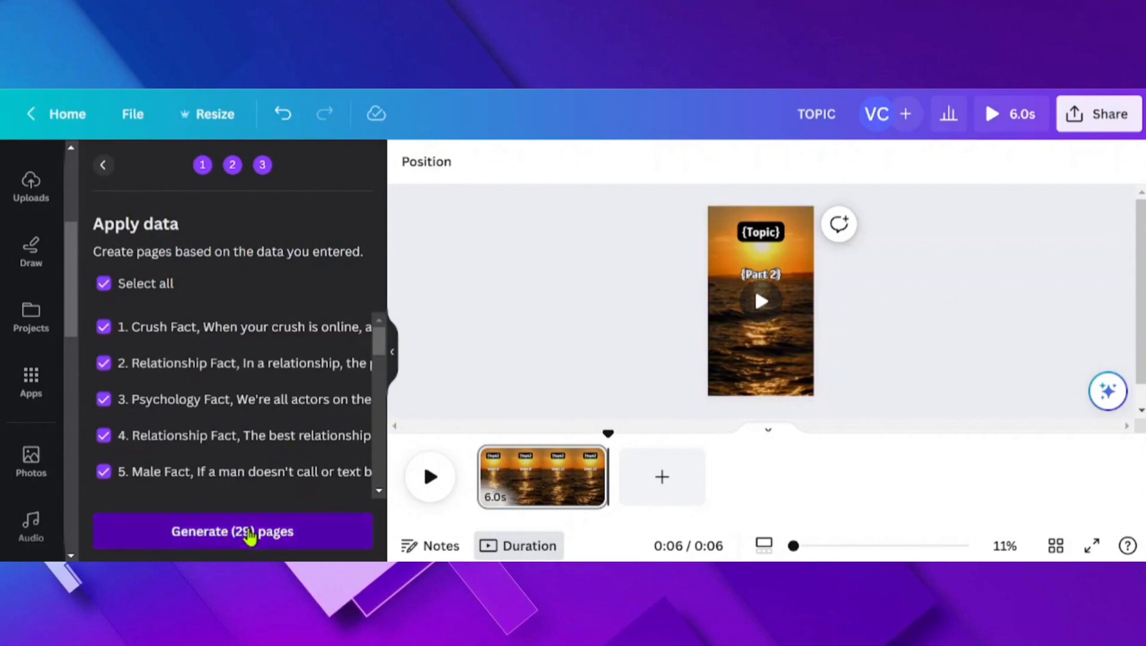
Step: Generate the 29 pages and play the resulting bulk design to check the timed texts on its first pages
{"action": "left_click", "coordinate": [249, 531]}
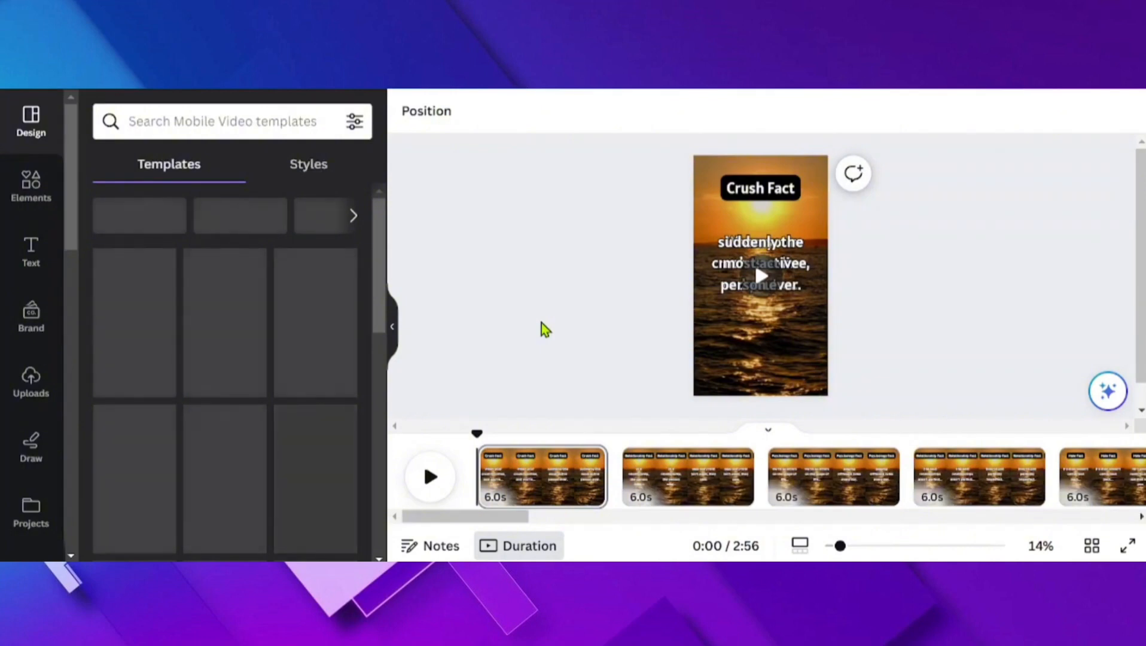
{"action": "left_click", "coordinate": [428, 486]}
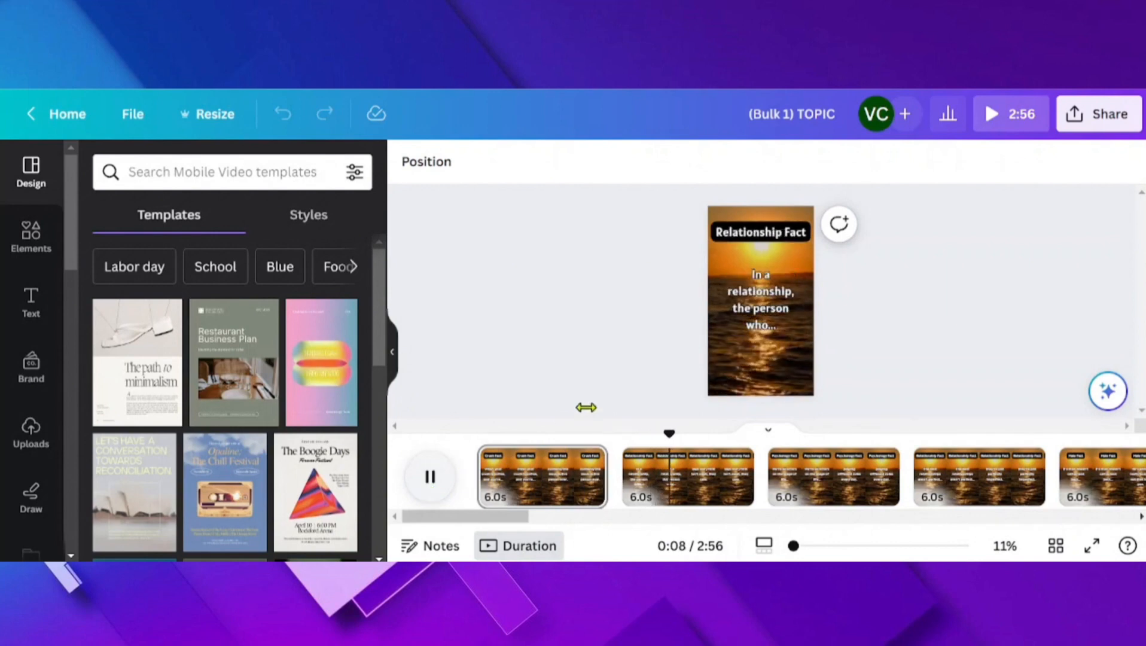
{"action": "left_click", "coordinate": [856, 288]}
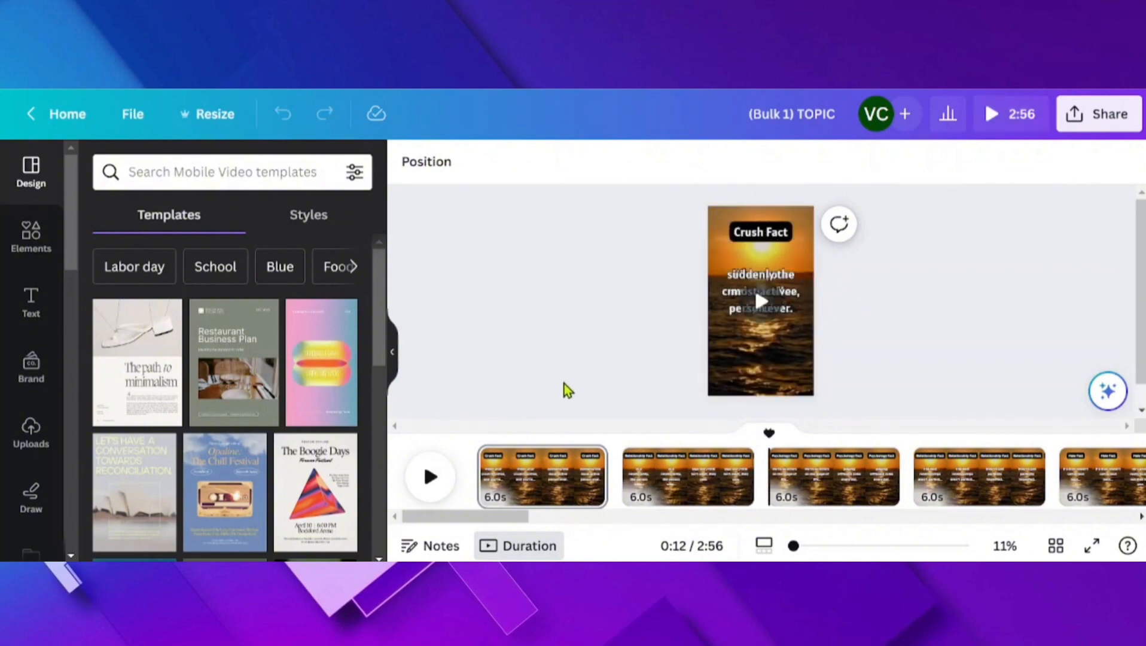
Step: Download all 29 pages as MP4 videos, with the pages saved as separate files
{"action": "left_click", "coordinate": [1098, 113]}
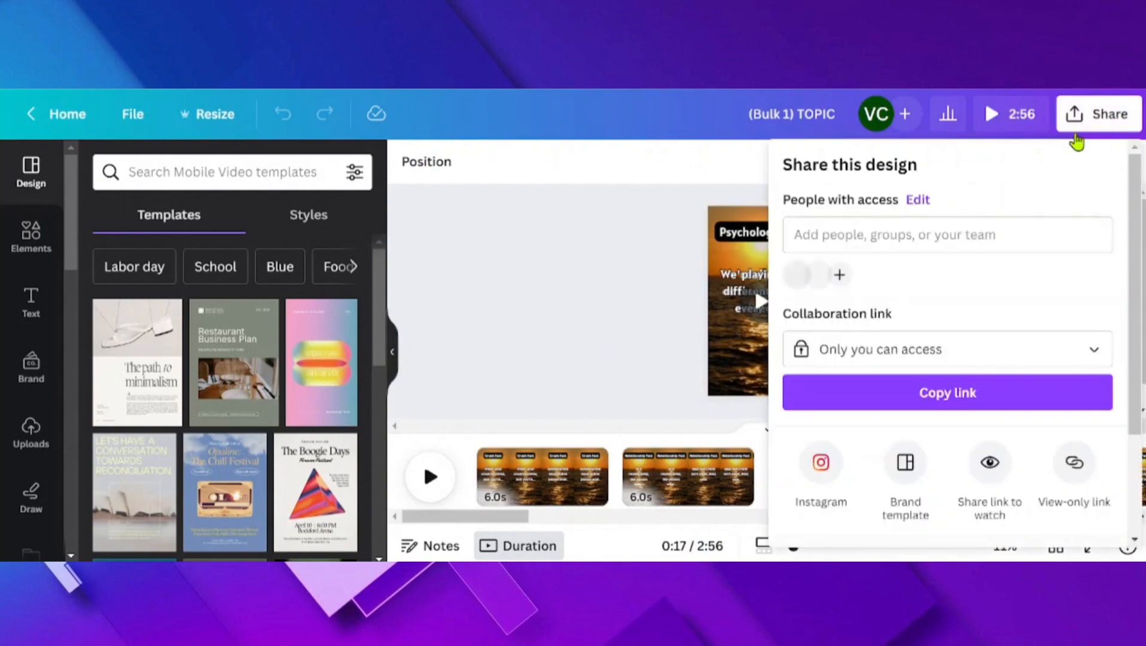
{"action": "scroll", "coordinate": [900, 392], "scroll_direction": "down", "scroll_amount": 3}
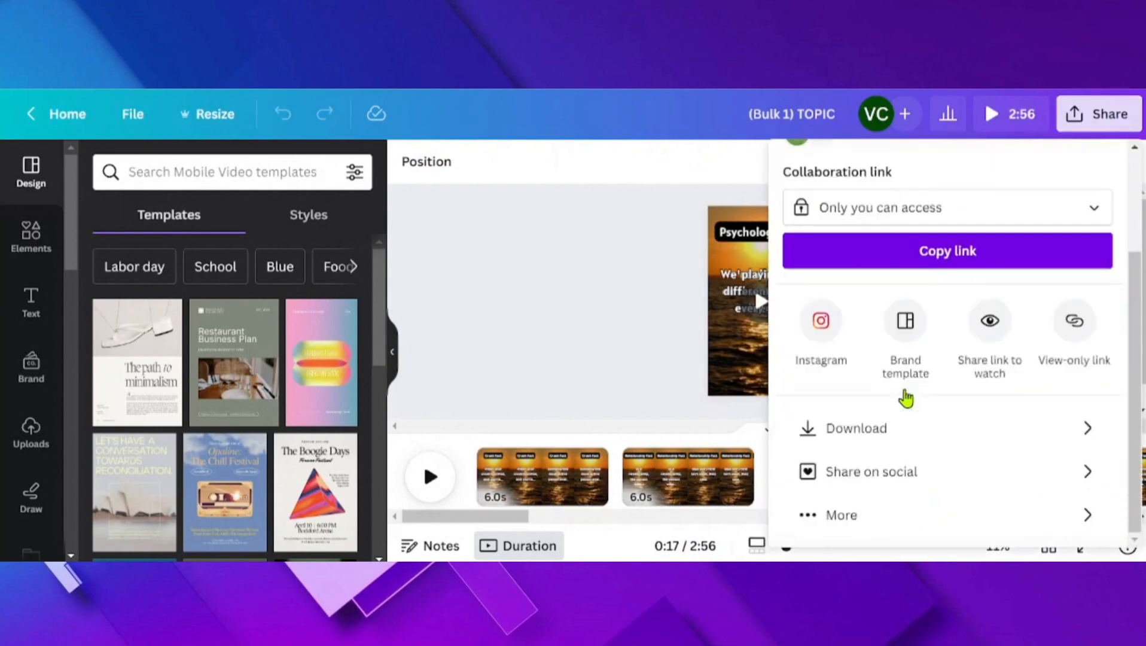
{"action": "left_click", "coordinate": [865, 437]}
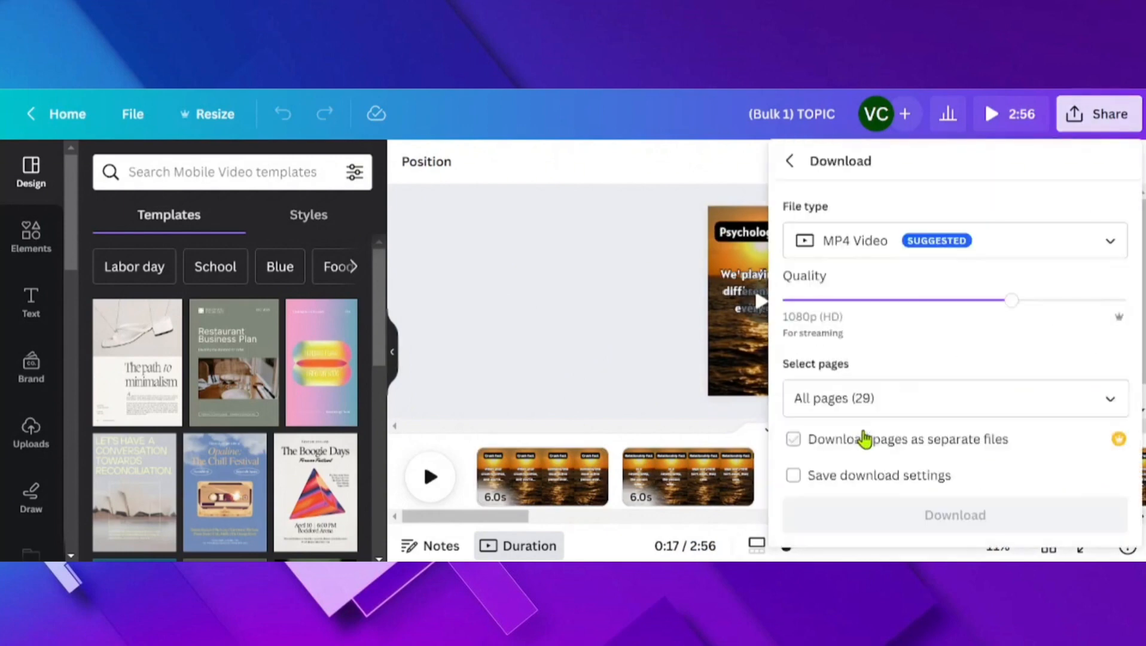
{"action": "left_click", "coordinate": [794, 440]}
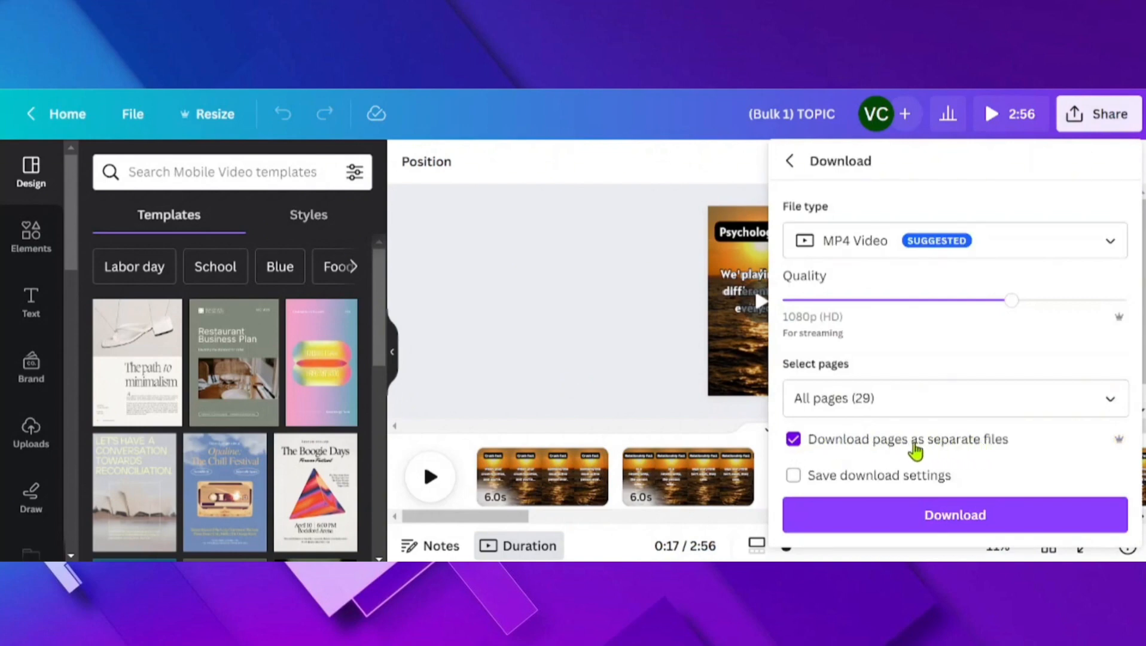
{"action": "left_click", "coordinate": [945, 520]}
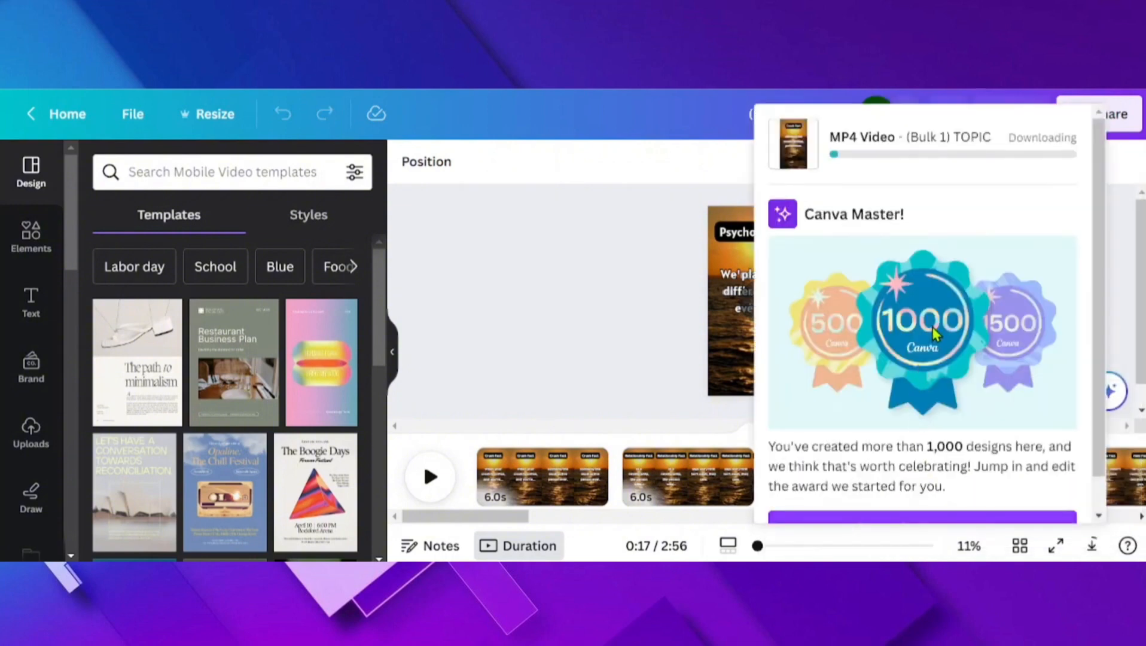